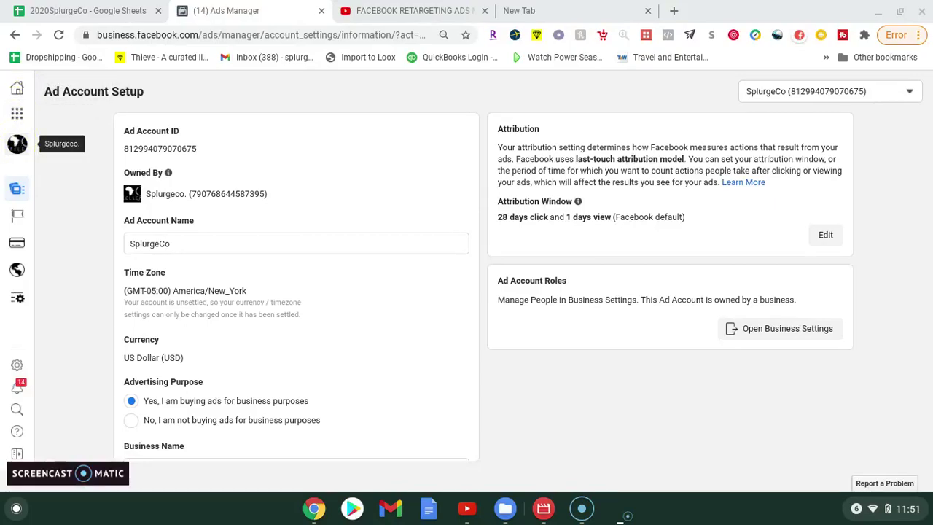
Open the Audiences page for the SplurgeCo ad account from the business tools.
{"action": "mouse_move", "coordinate": [18, 191]}
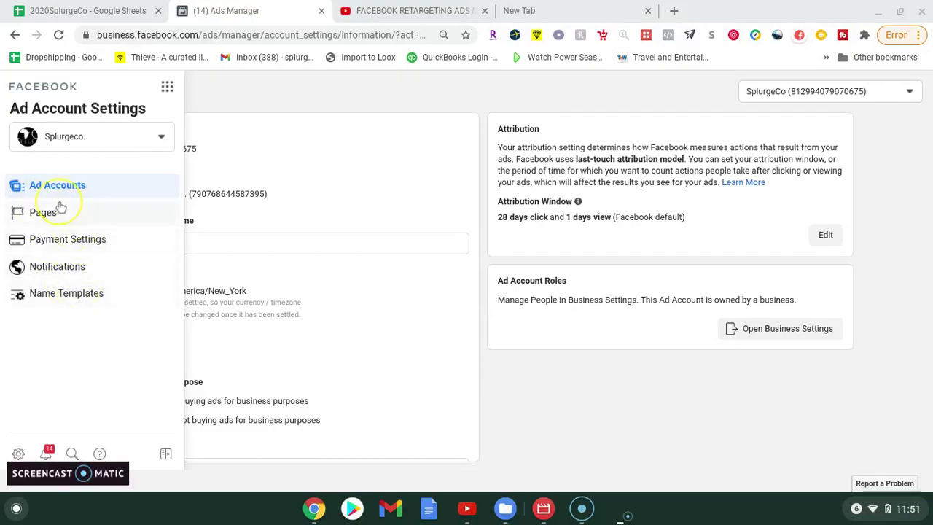
{"action": "left_click", "coordinate": [342, 128]}
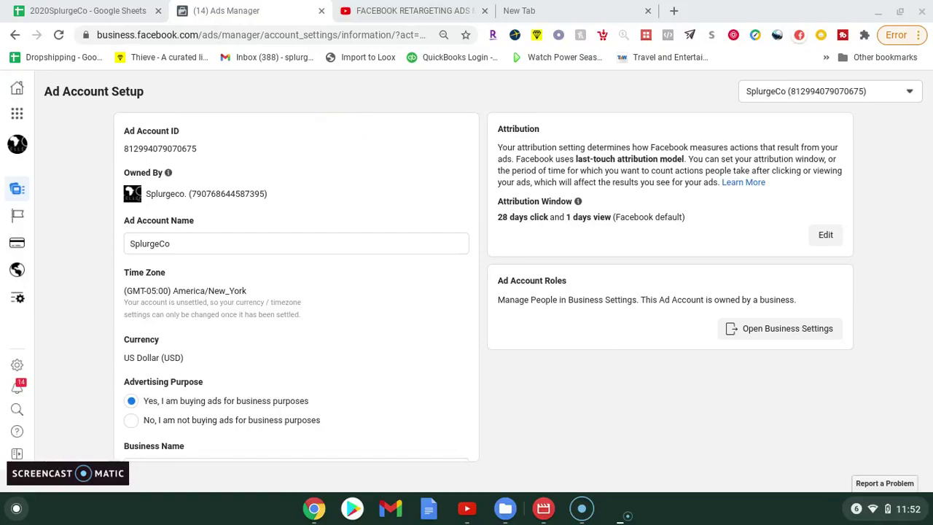
{"action": "left_click", "coordinate": [18, 118]}
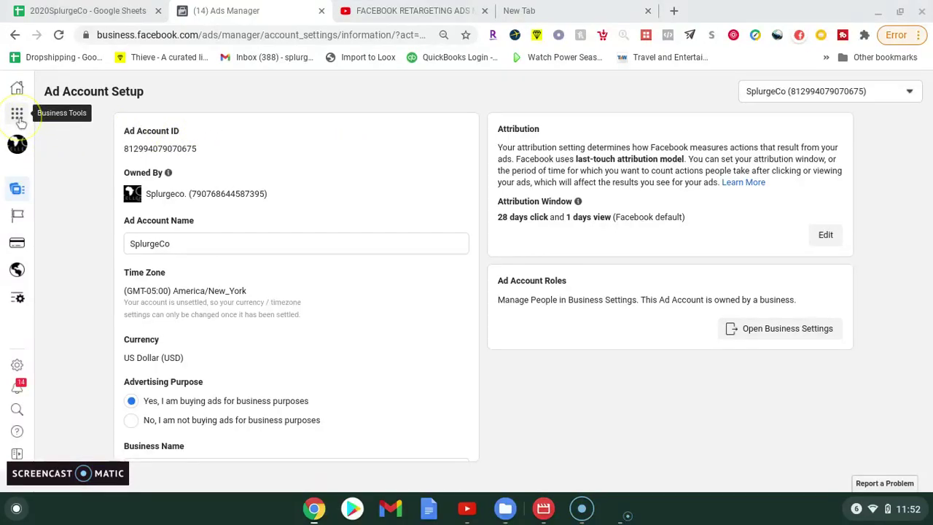
{"action": "left_click", "coordinate": [166, 155]}
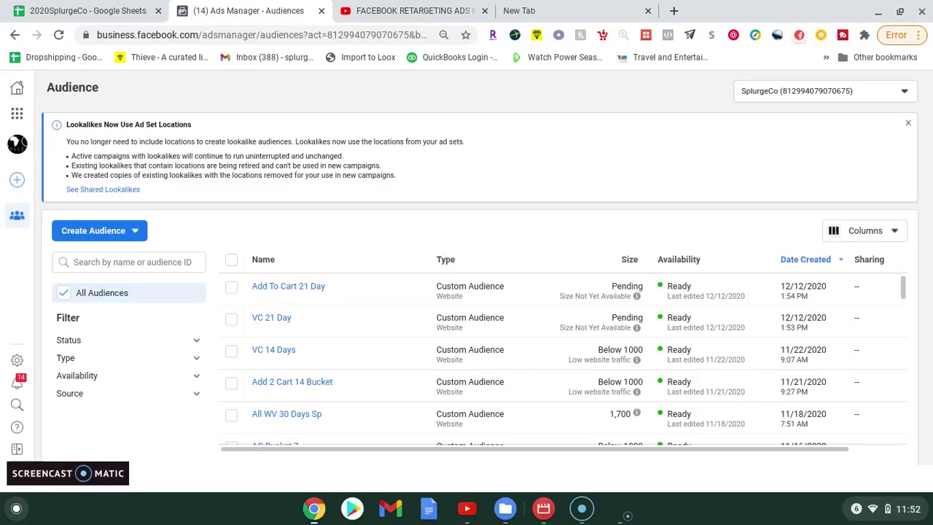
Start a custom audience based on website visitors and select the NEW Pixel as its source.
{"action": "left_click", "coordinate": [113, 230]}
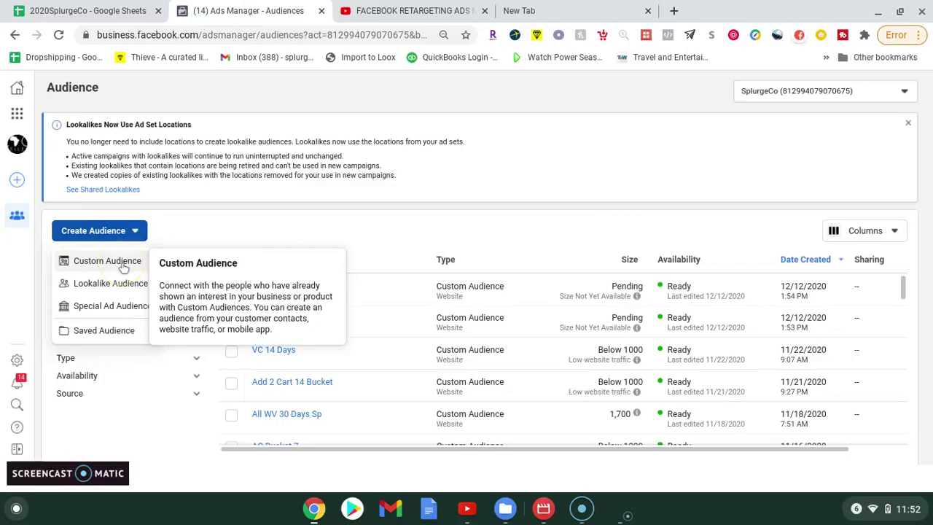
{"action": "left_click", "coordinate": [122, 263]}
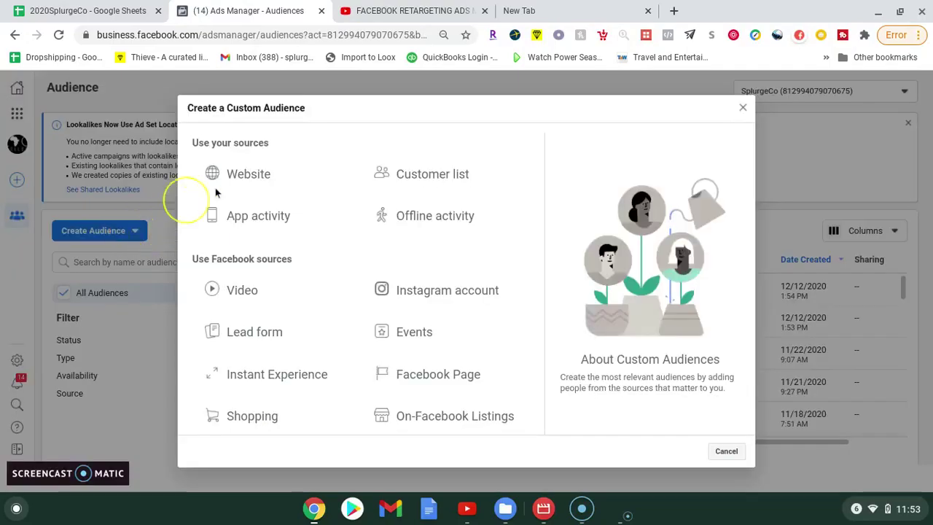
{"action": "left_click", "coordinate": [230, 183]}
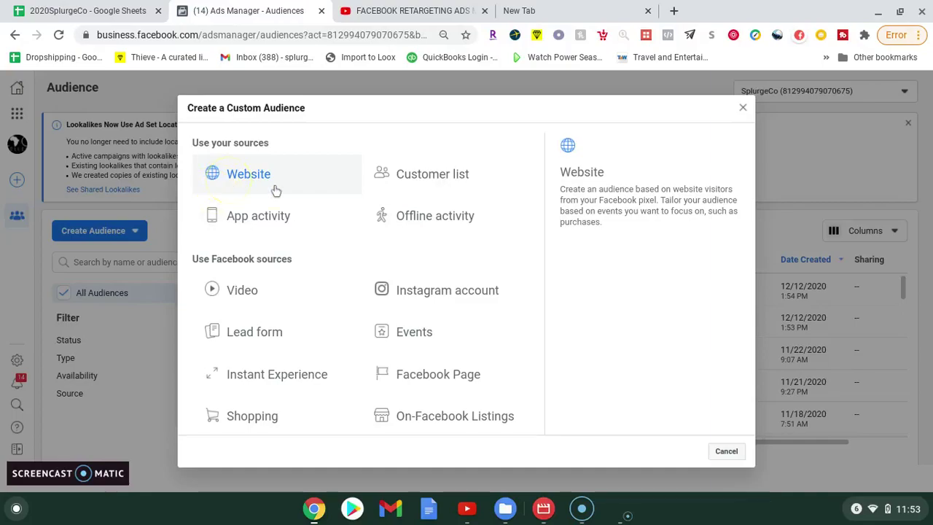
{"action": "left_click", "coordinate": [234, 176]}
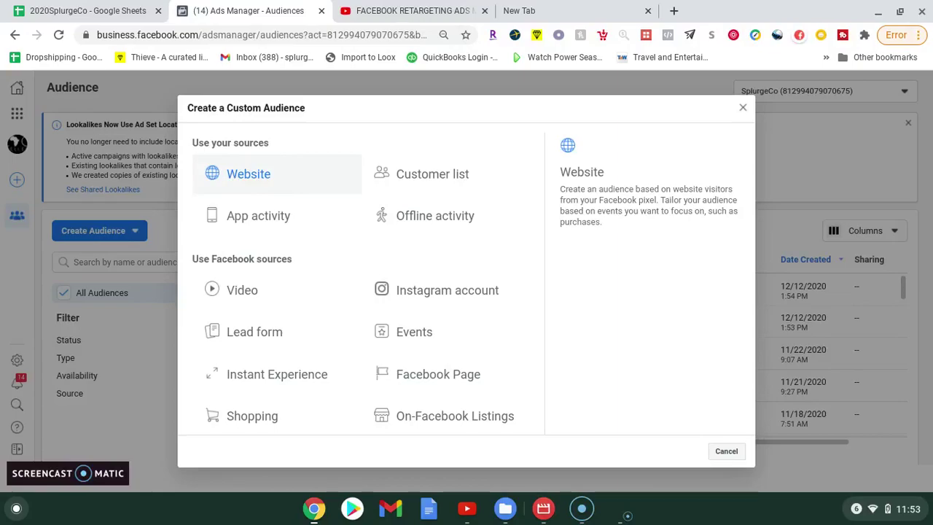
{"action": "left_click", "coordinate": [233, 177]}
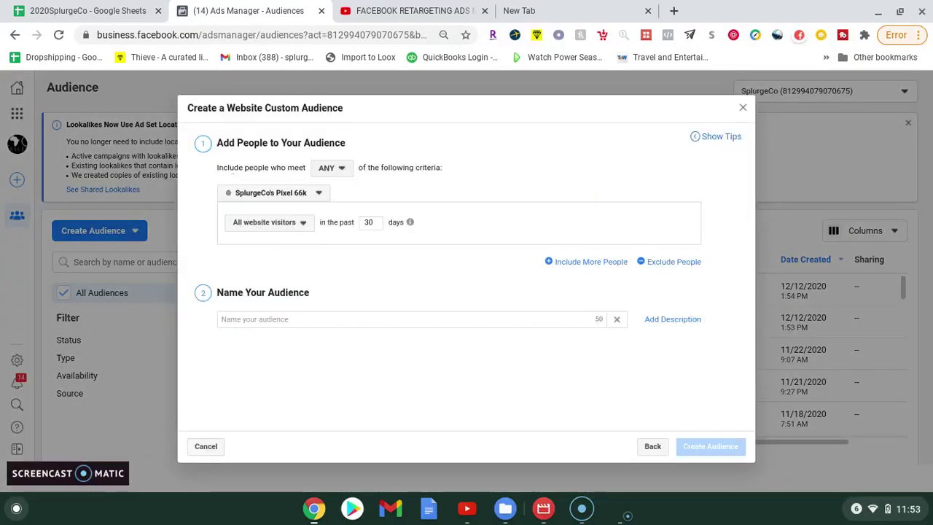
{"action": "left_click", "coordinate": [250, 193]}
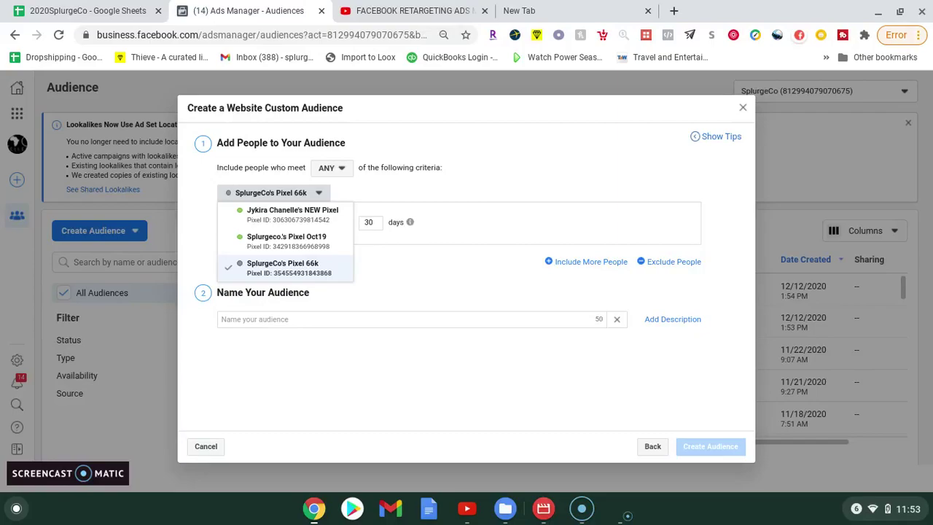
{"action": "left_click", "coordinate": [271, 218]}
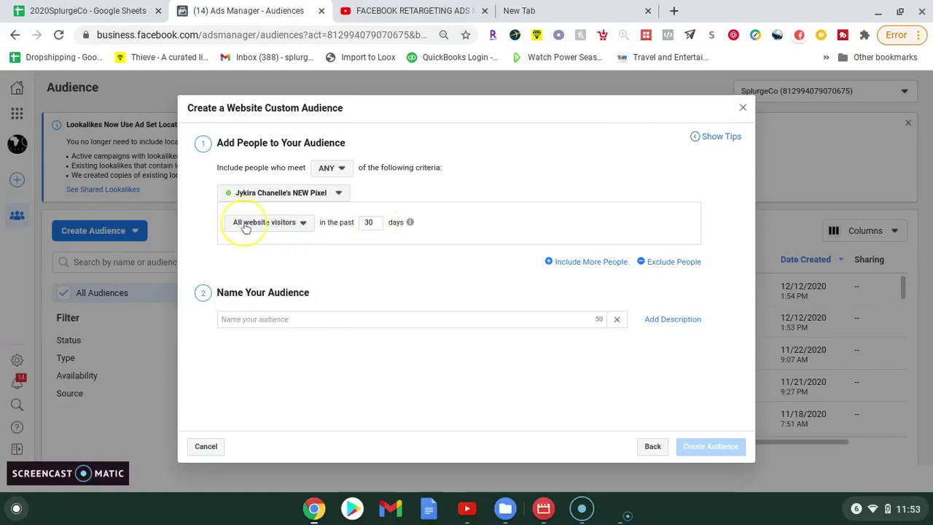
{"action": "left_click", "coordinate": [279, 223]}
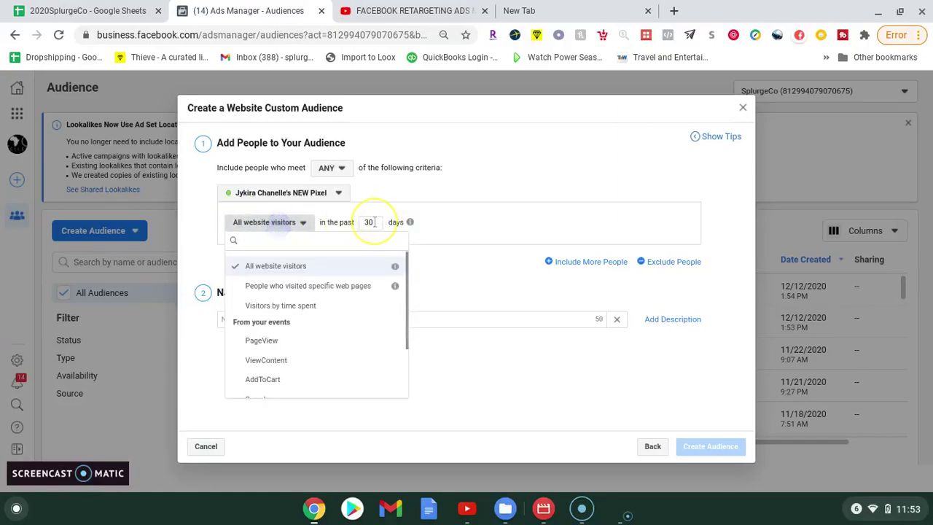
{"action": "left_click", "coordinate": [371, 221]}
{"action": "type", "text": "1"}
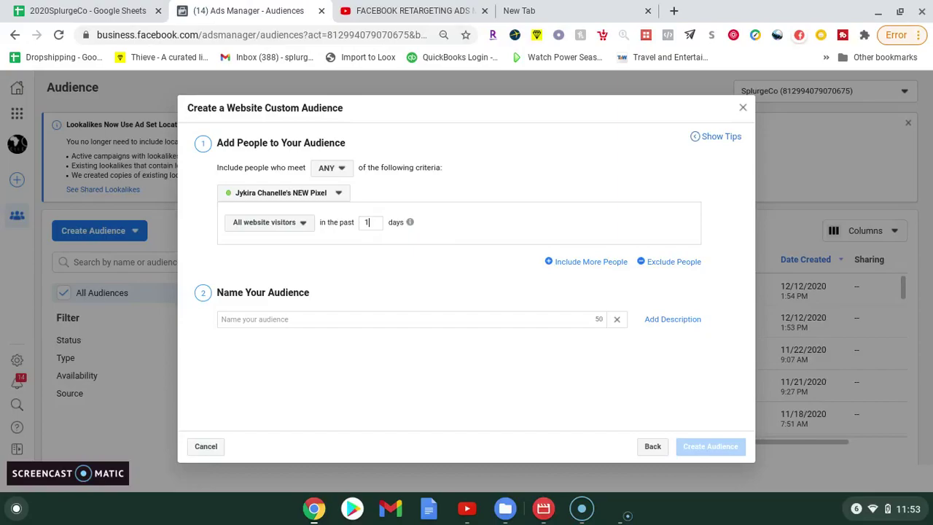
{"action": "key", "text": "BackSpace"}
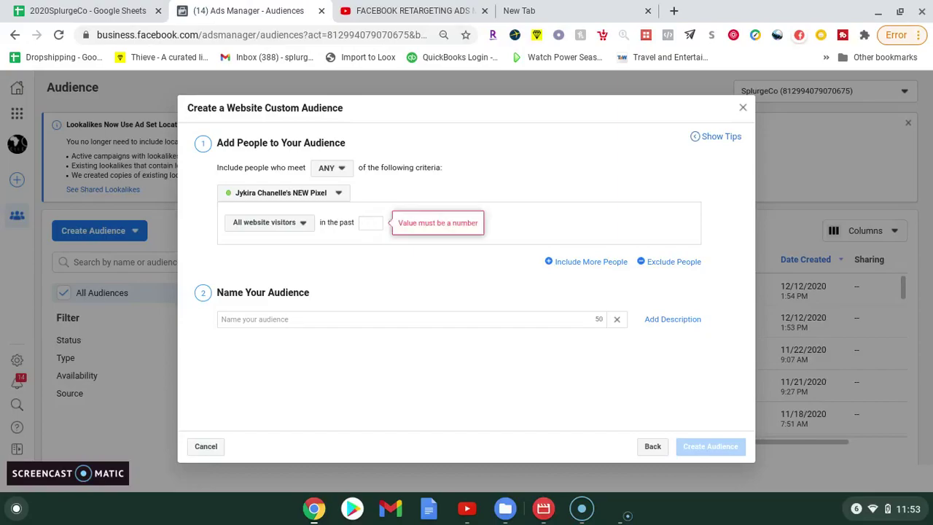
Set the audience criterion to people who visited specific web pages.
{"action": "left_click", "coordinate": [293, 222]}
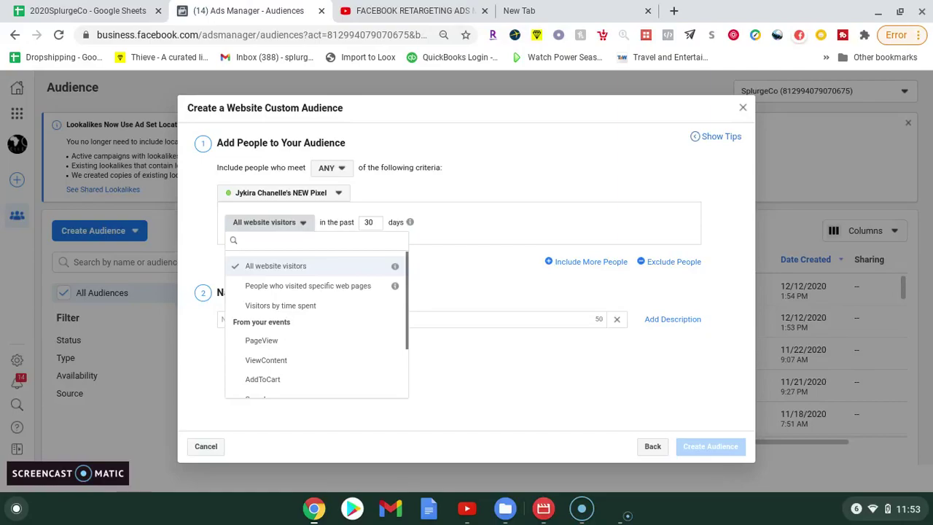
{"action": "left_click", "coordinate": [280, 287]}
{"action": "left_click", "coordinate": [410, 263]}
{"action": "left_click", "coordinate": [523, 7]}
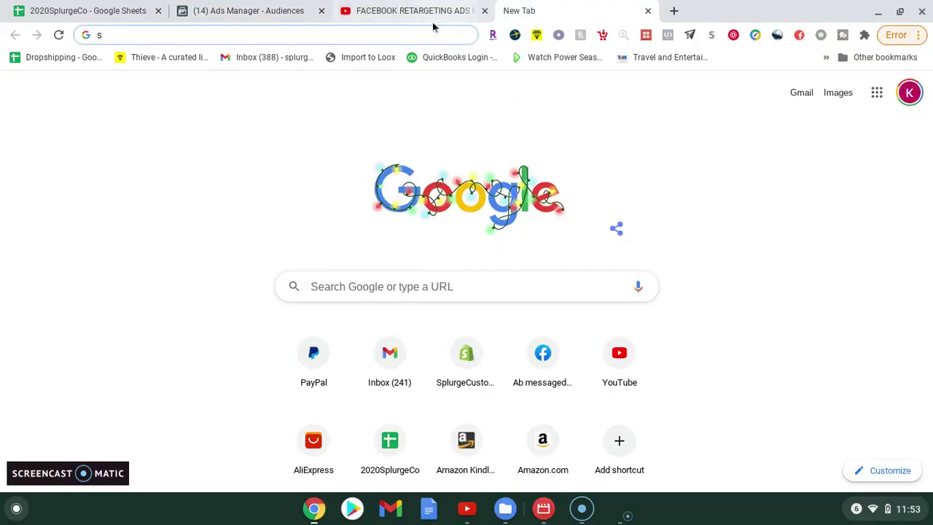
{"action": "type", "text": "h"}
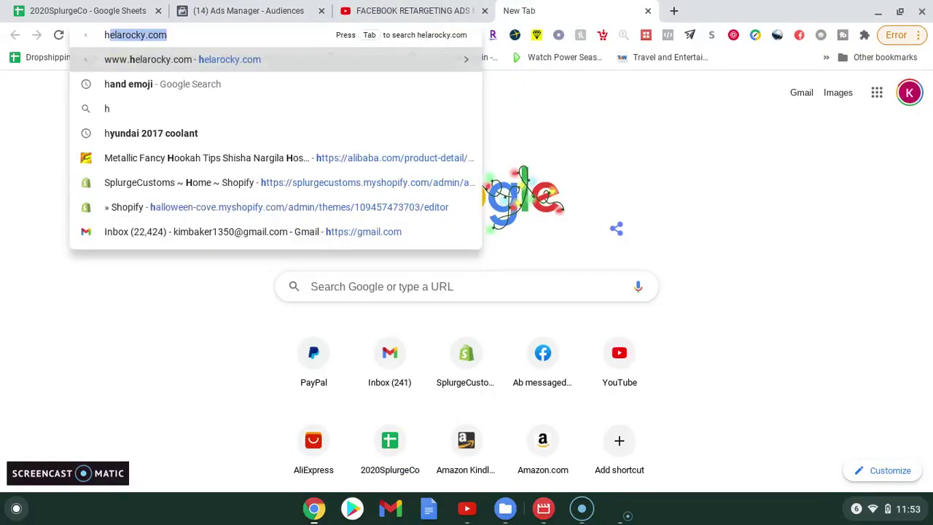
{"action": "type", "text": "t"}
{"action": "key", "text": "BackSpace"}
{"action": "key", "text": "BackSpace"}
{"action": "key", "text": "BackSpace"}
{"action": "type", "text": "hat"}
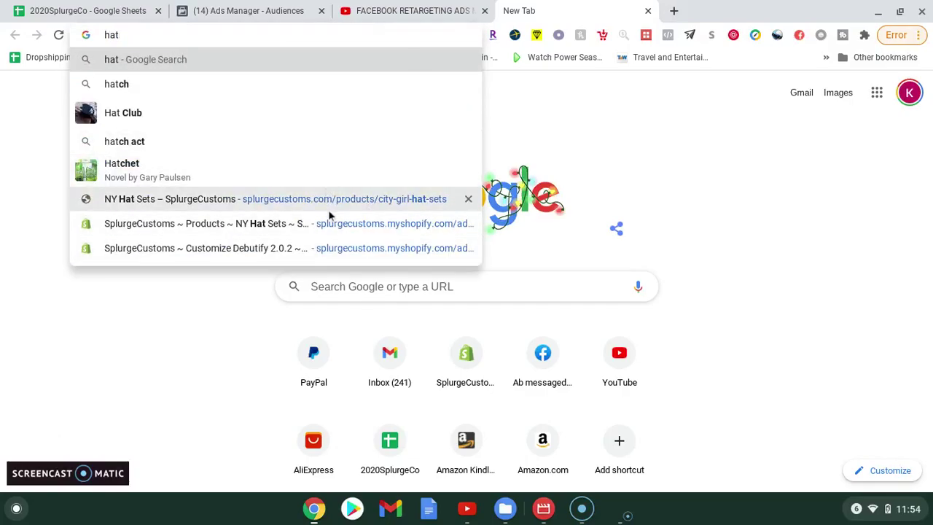
{"action": "left_click", "coordinate": [403, 9]}
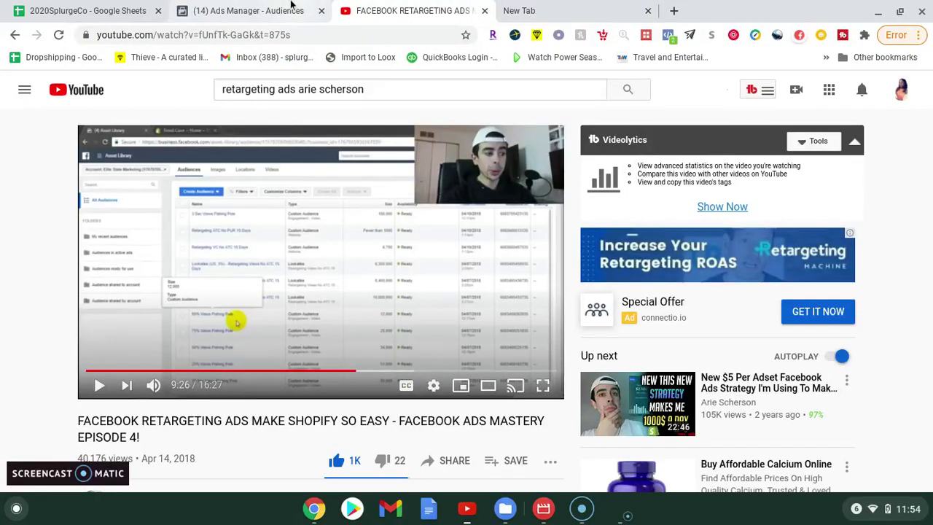
Return to the audience form and enter "This is a 2021 dropshipping tutorial for beginners. This will" as the values the URL contains.
{"action": "left_click", "coordinate": [255, 10]}
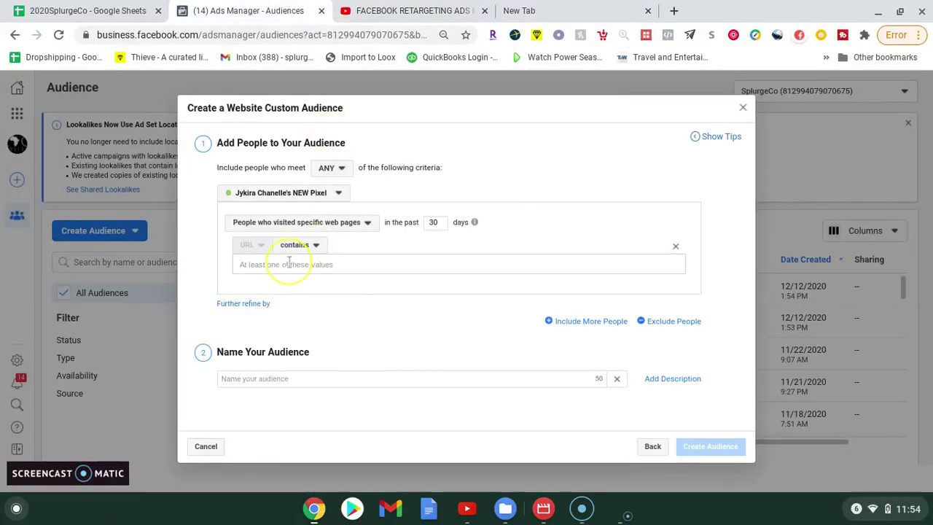
{"action": "type", "text": "This is a 2021 dropshipping tutorial for beginners. This will"}
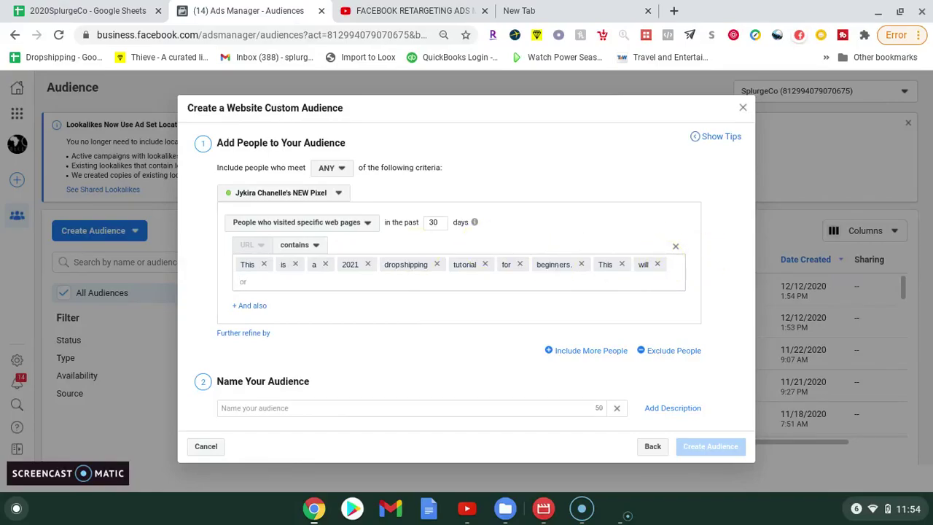
Name the audience "Retargeting Hats In 30 Days", create it and close the confirmation dialog.
{"action": "left_click", "coordinate": [415, 408]}
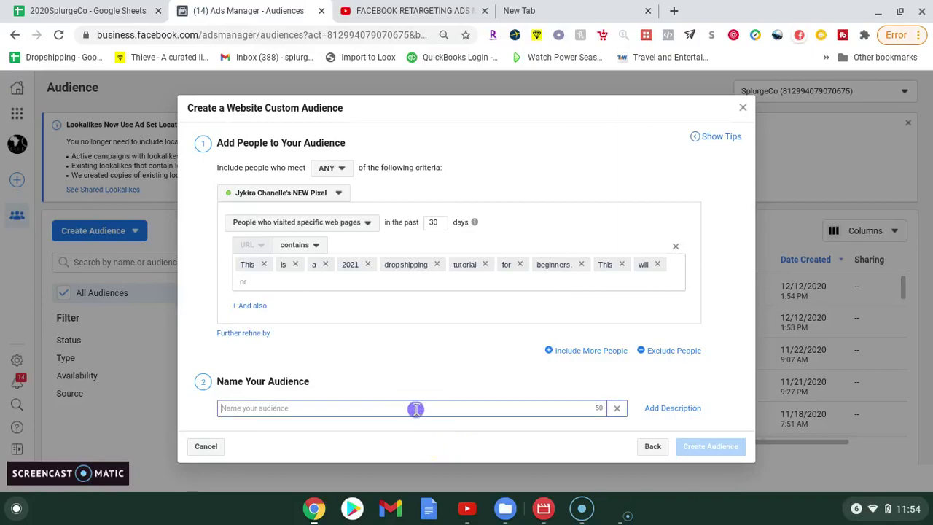
{"action": "type", "text": "Refargeting A"}
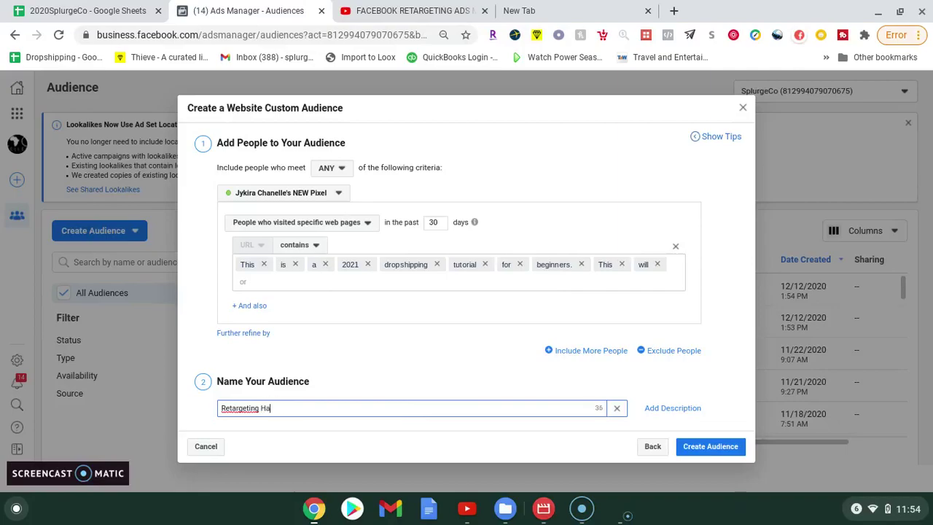
{"action": "type", "text": "ats In 30 Days"}
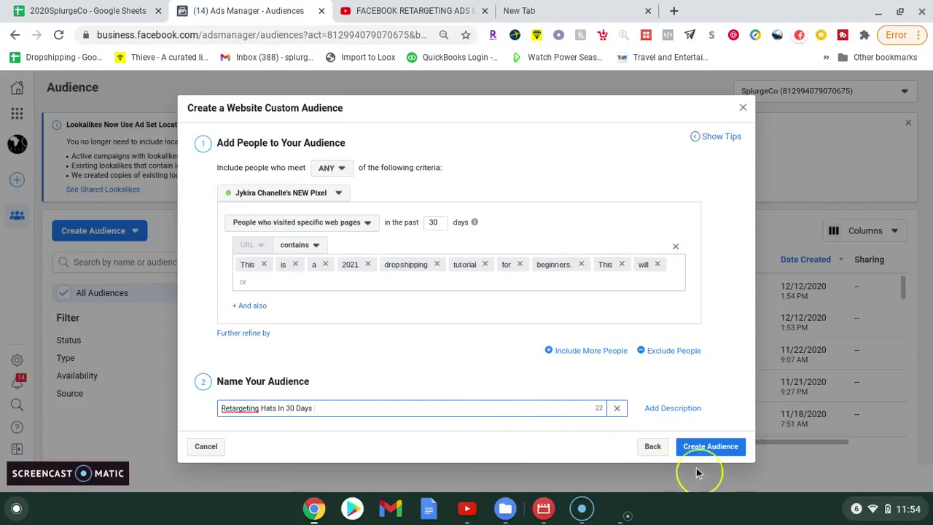
{"action": "left_click", "coordinate": [703, 446]}
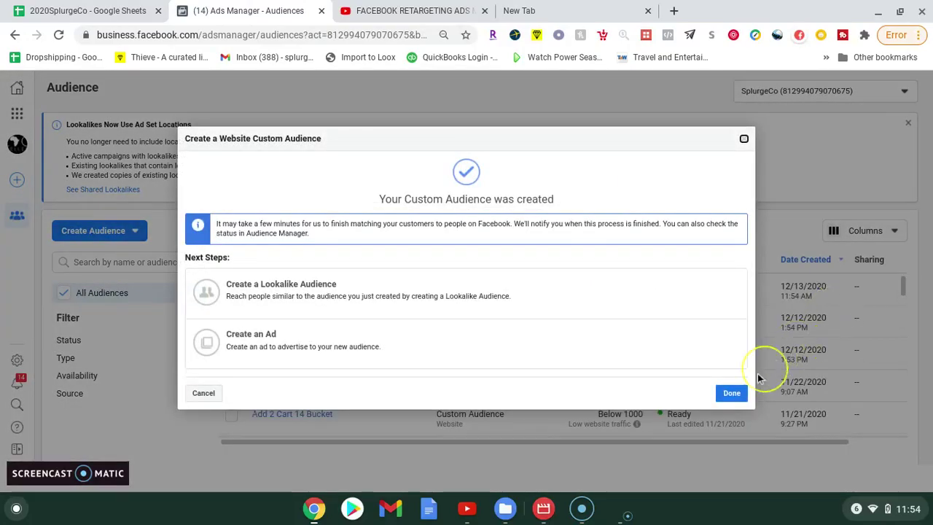
{"action": "left_click", "coordinate": [731, 393]}
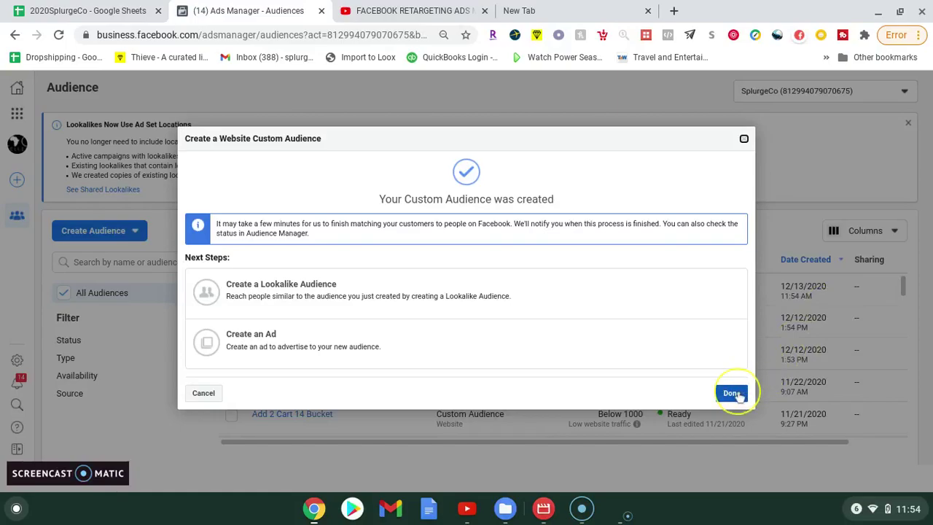
Go to the Ads Manager campaigns page and start a new campaign with the Conversions objective.
{"action": "left_click", "coordinate": [17, 114]}
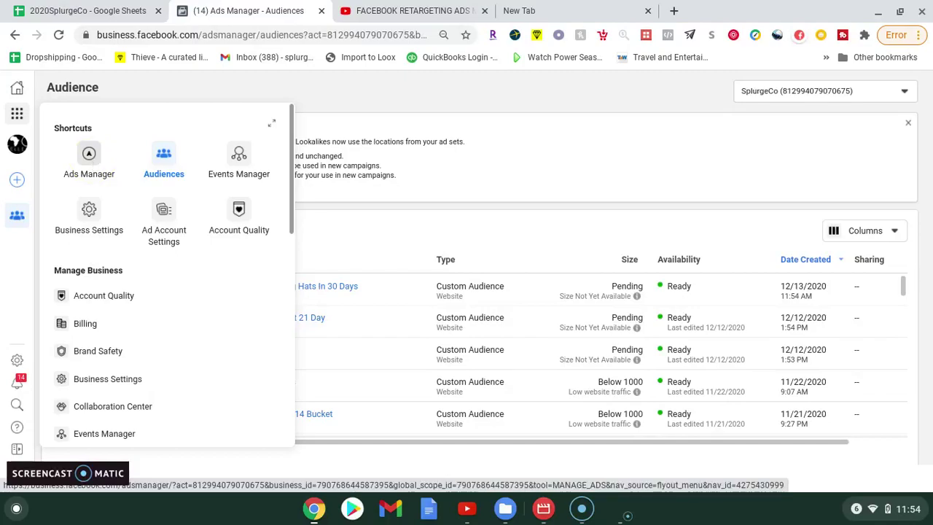
{"action": "left_click", "coordinate": [90, 159]}
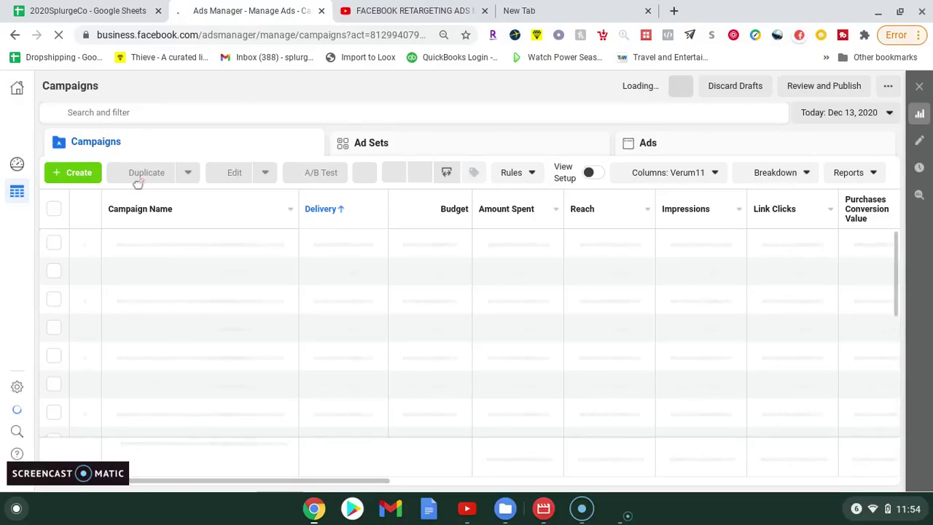
{"action": "left_click", "coordinate": [80, 177]}
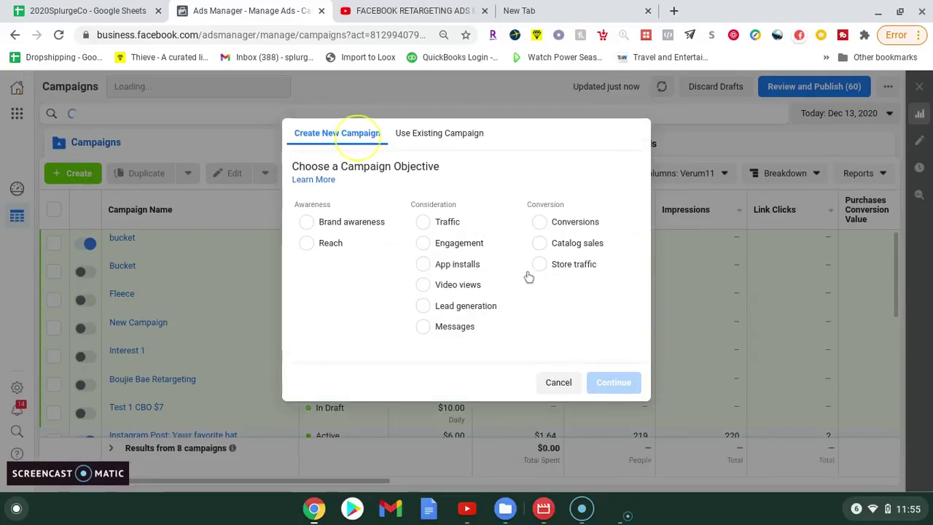
{"action": "left_click", "coordinate": [538, 232]}
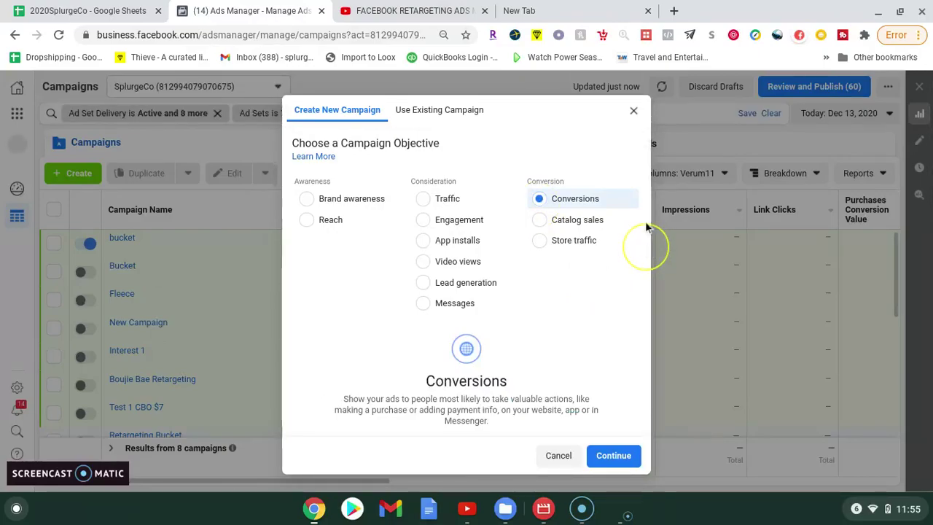
Expand the optional naming section for the new Conversions campaign and begin editing the campaign name.
{"action": "scroll", "coordinate": [466, 292], "scroll_direction": "down", "scroll_amount": 1}
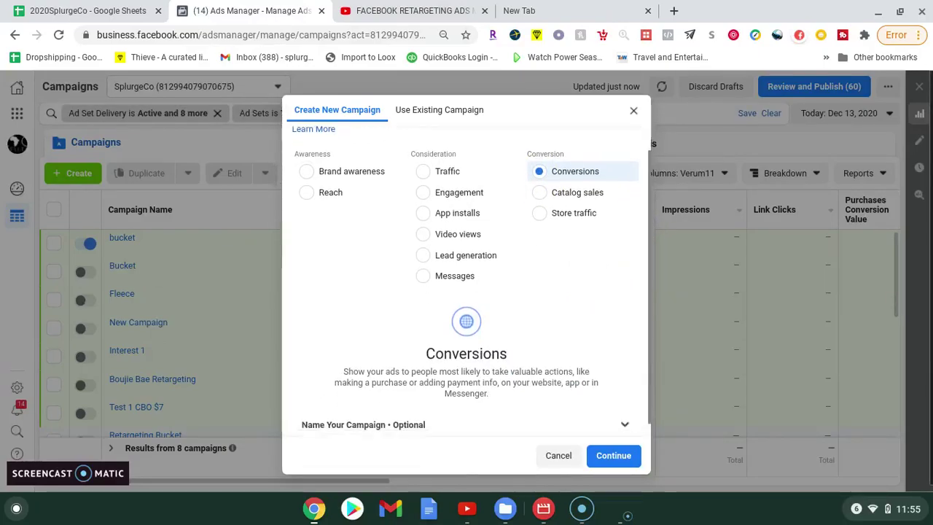
{"action": "scroll", "coordinate": [466, 292], "scroll_direction": "down", "scroll_amount": 1}
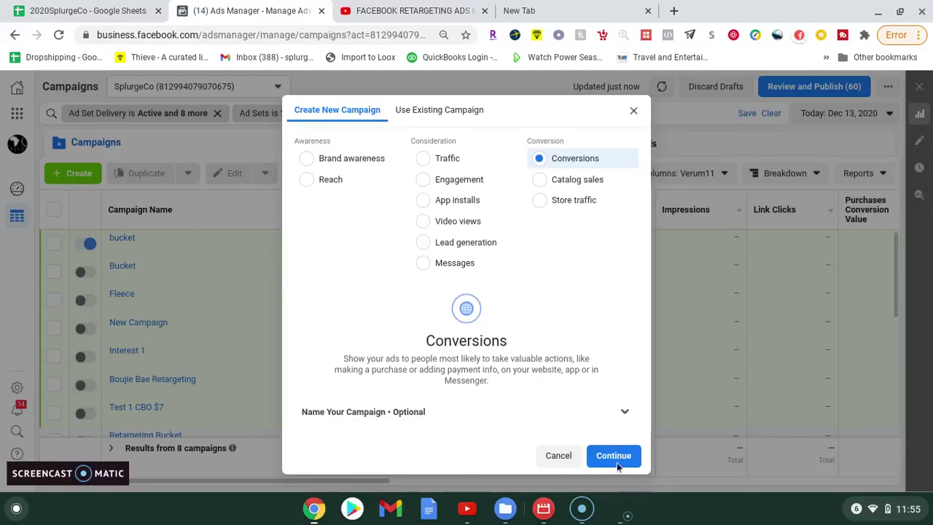
{"action": "left_click", "coordinate": [622, 412]}
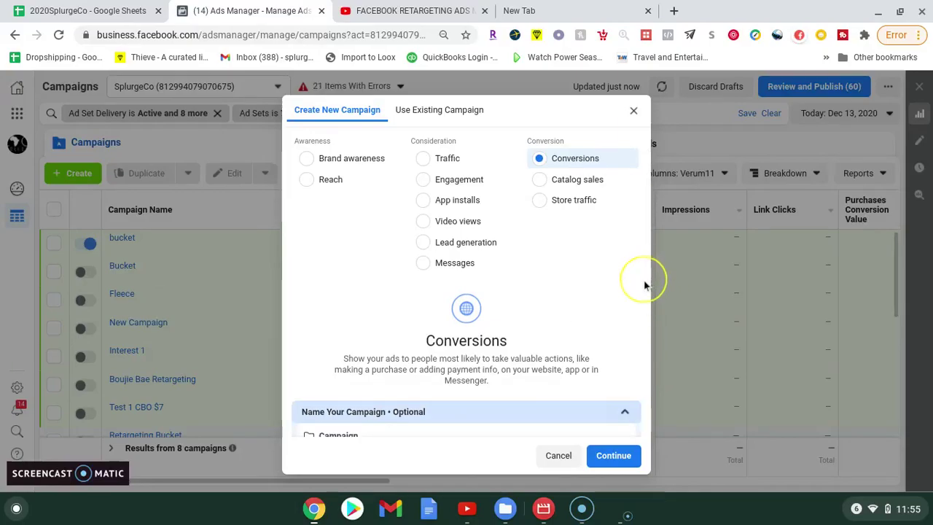
{"action": "scroll", "coordinate": [641, 283], "scroll_direction": "down", "scroll_amount": 3}
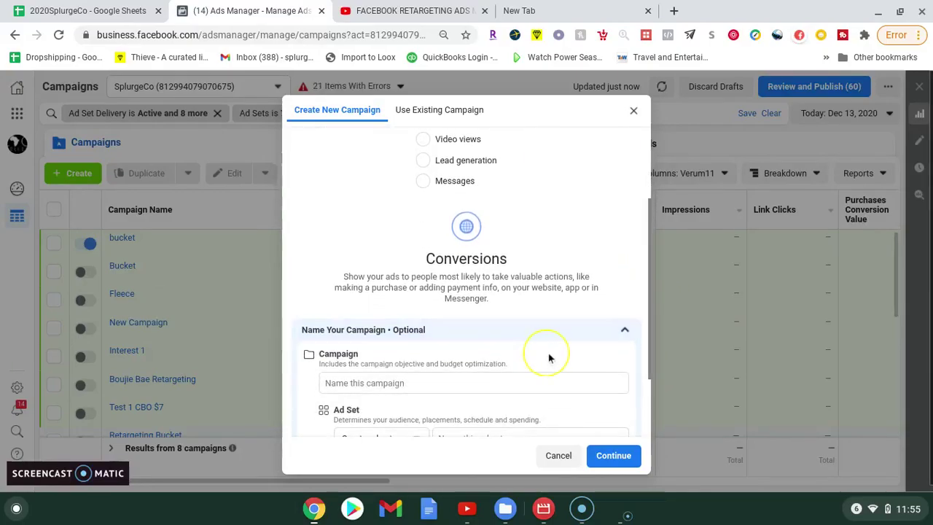
{"action": "left_click", "coordinate": [510, 382]}
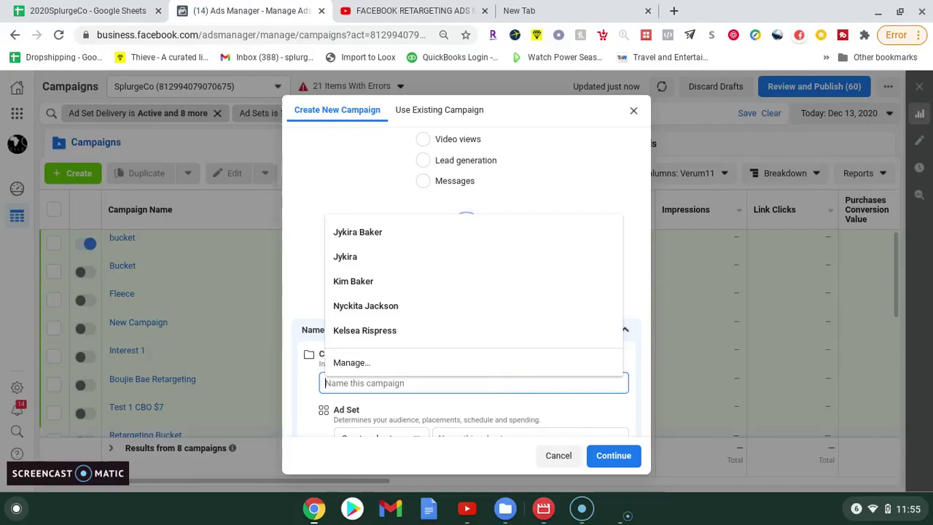
{"action": "type", "text": "H"}
{"action": "key", "text": "BackSpace"}
{"action": "type", "text": "Ha"}
{"action": "key", "text": "BackSpace"}
{"action": "key", "text": "BackSpace"}
{"action": "type", "text": "H"}
{"action": "key", "text": "BackSpace"}
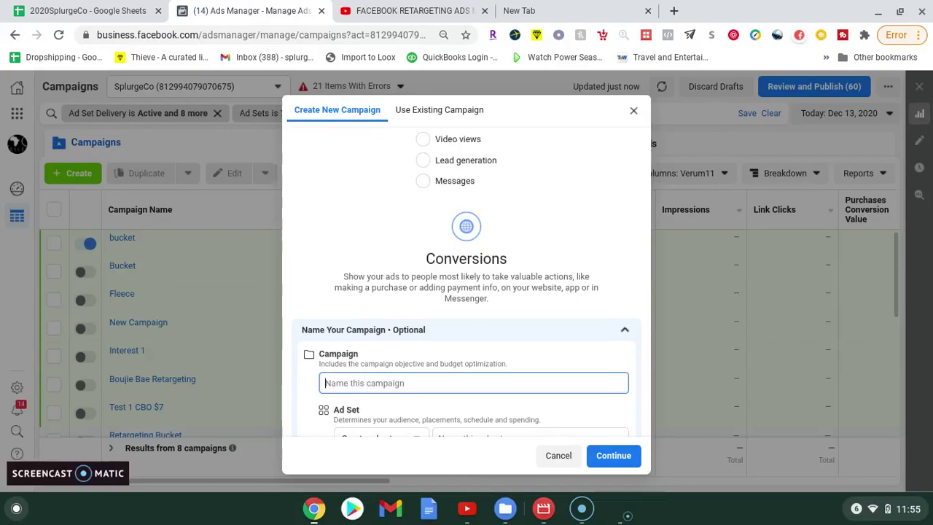
Name the new campaign "Retargeting Ads Camp".
{"action": "type", "text": "Retargeting Ads Camp"}
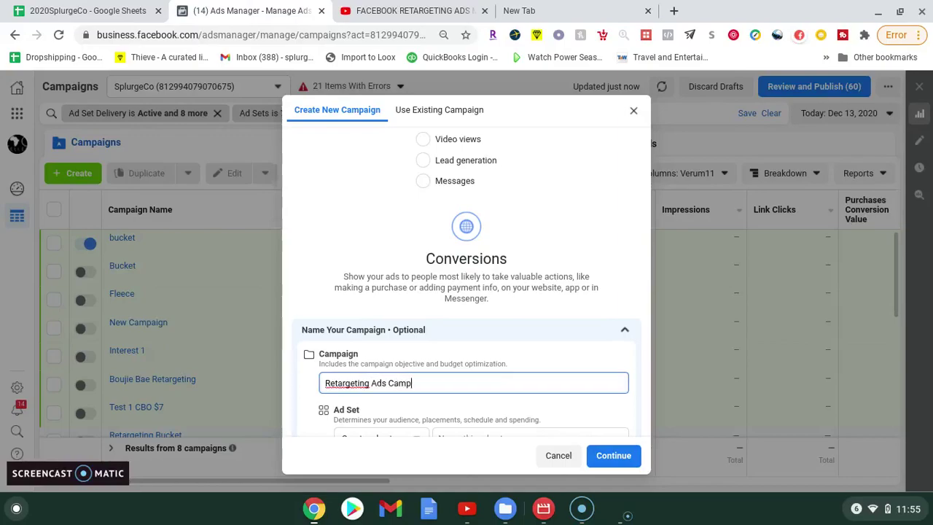
{"action": "left_click", "coordinate": [639, 360]}
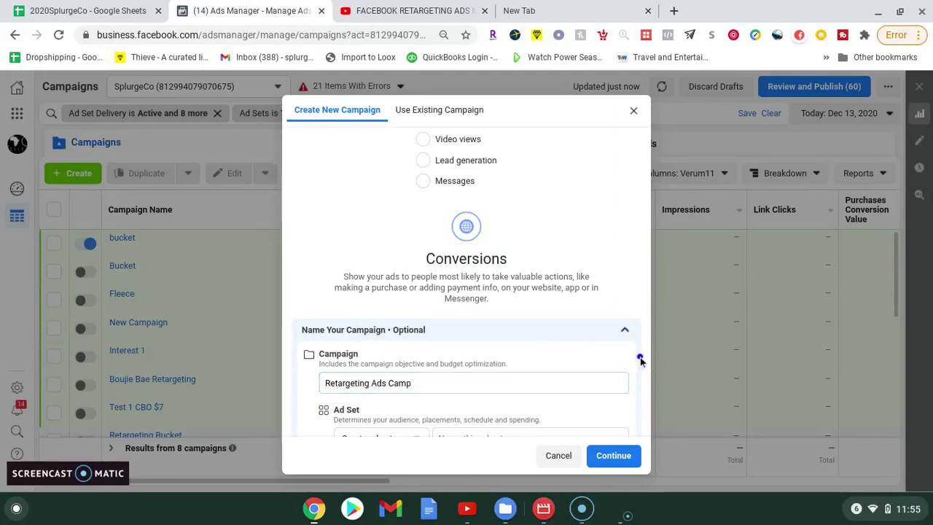
Name the campaign's new ad set "Retargeting Ads".
{"action": "scroll", "coordinate": [640, 361], "scroll_direction": "down", "scroll_amount": 1}
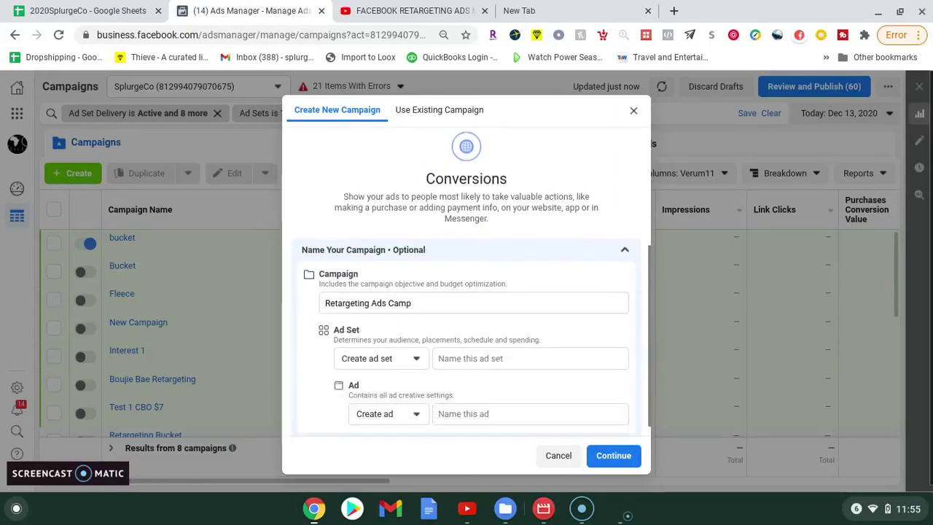
{"action": "left_click", "coordinate": [517, 357]}
{"action": "type", "text": "Re"}
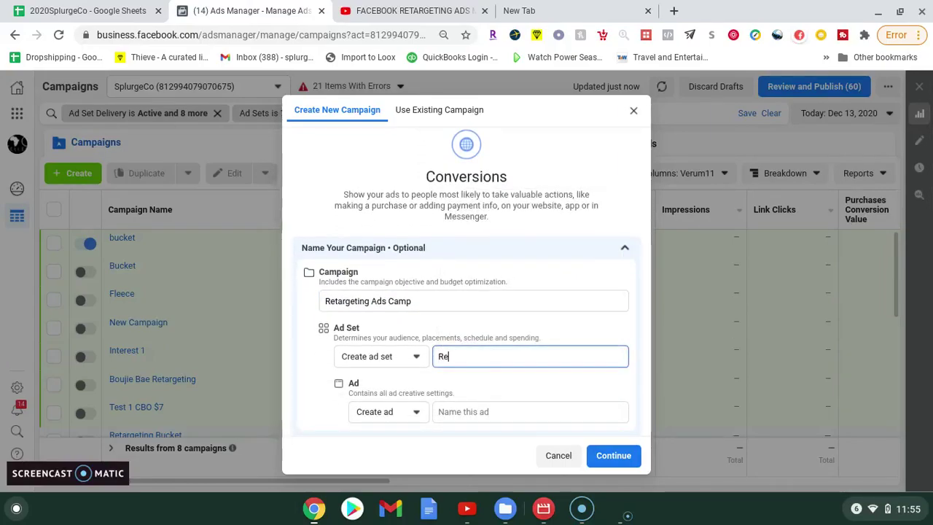
{"action": "type", "text": "targeting"}
{"action": "key", "text": "BackSpace"}
{"action": "type", "text": "ng "}
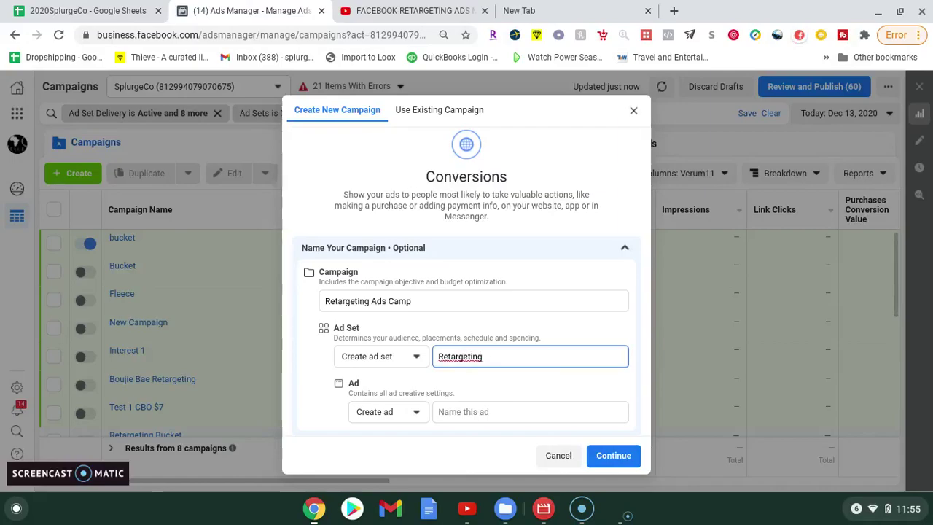
{"action": "type", "text": "Ads"}
Name the new ad "Retargeting Ads" and continue to the campaign editor.
{"action": "left_click", "coordinate": [485, 410]}
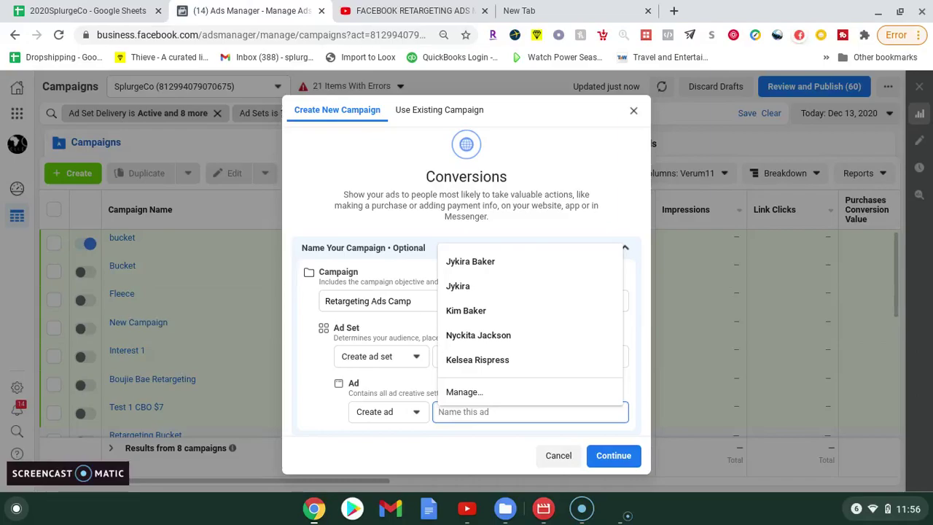
{"action": "type", "text": "Retargeting Ads"}
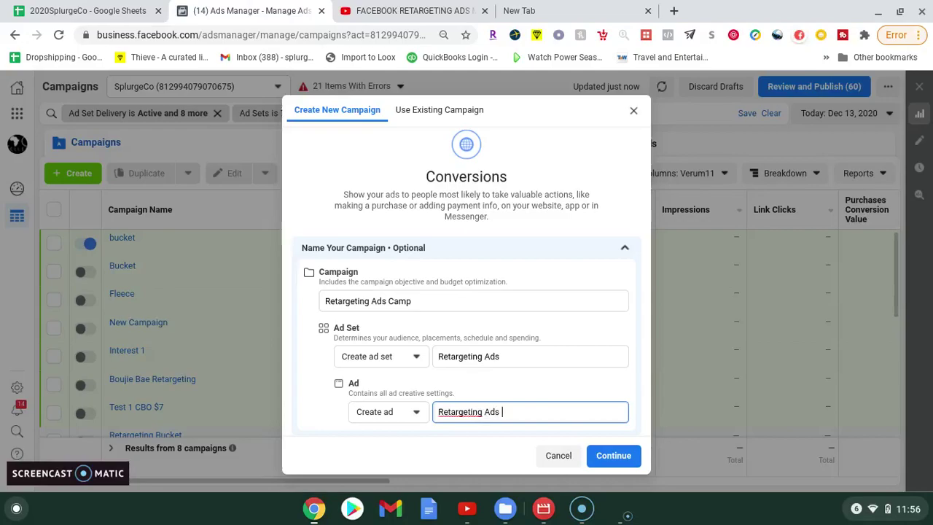
{"action": "left_click", "coordinate": [616, 456]}
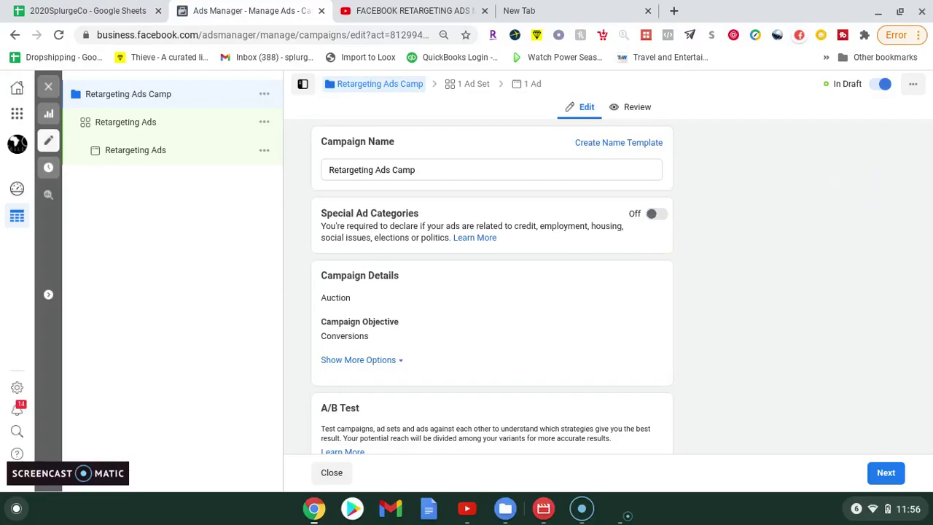
Review the campaign's special ad categories, details, A/B test and budget optimization sections, expanding the additional campaign details to see the spending limit.
{"action": "scroll", "coordinate": [849, 183], "scroll_direction": "down", "scroll_amount": 2}
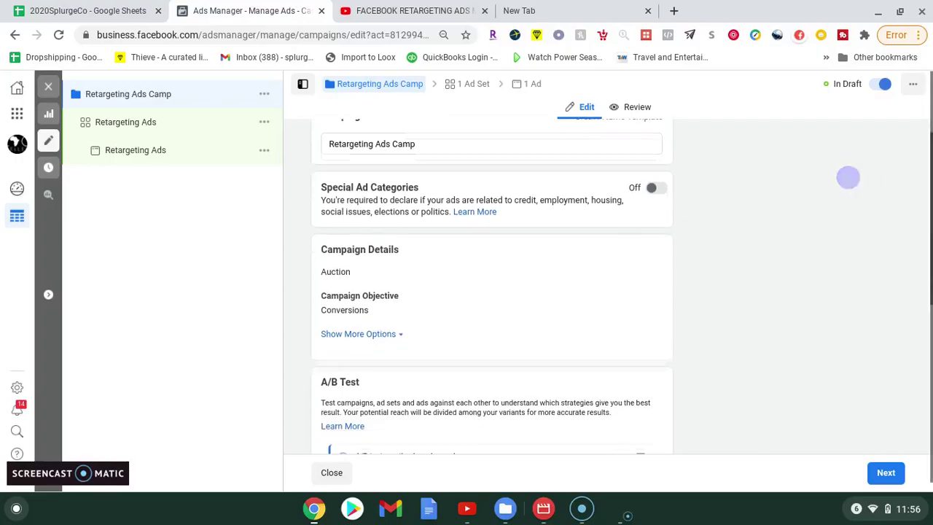
{"action": "scroll", "coordinate": [492, 292], "scroll_direction": "down", "scroll_amount": 2}
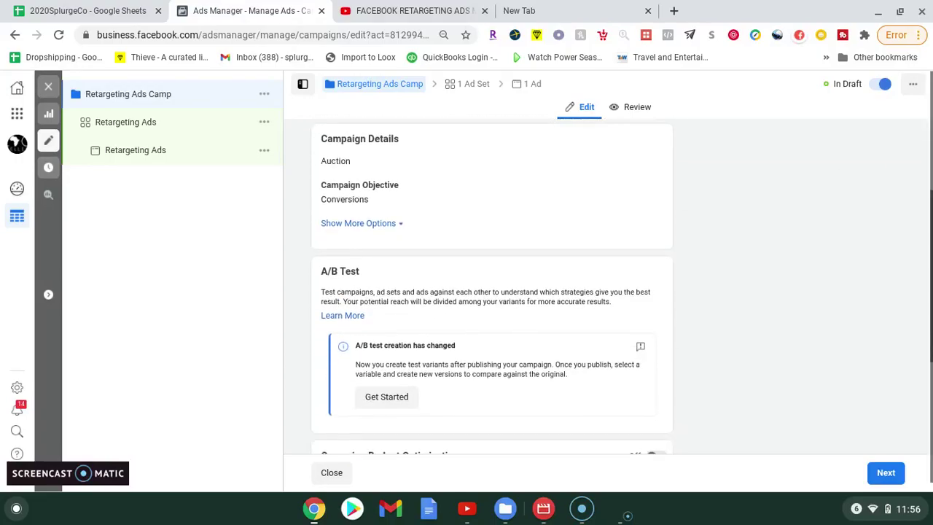
{"action": "scroll", "coordinate": [492, 291], "scroll_direction": "up", "scroll_amount": 3}
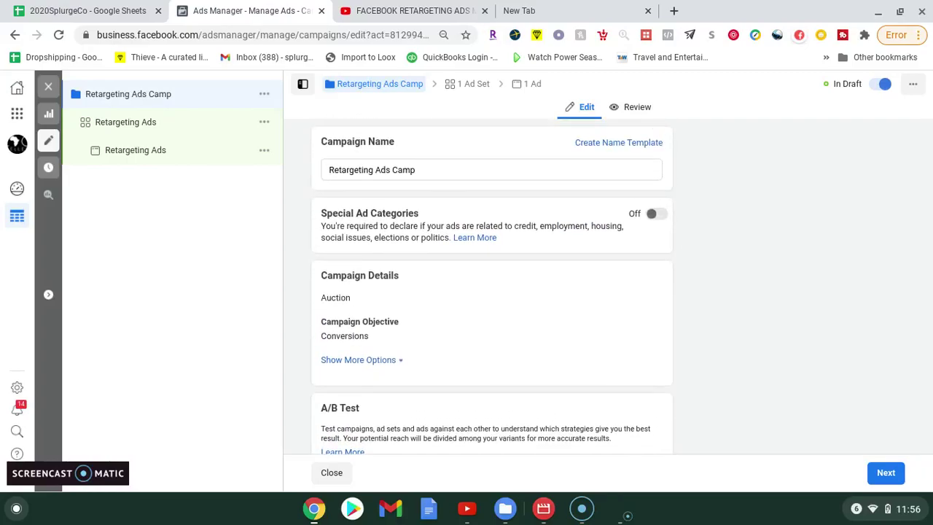
{"action": "scroll", "coordinate": [492, 291], "scroll_direction": "down", "scroll_amount": 2}
{"action": "scroll", "coordinate": [492, 291], "scroll_direction": "down", "scroll_amount": 2}
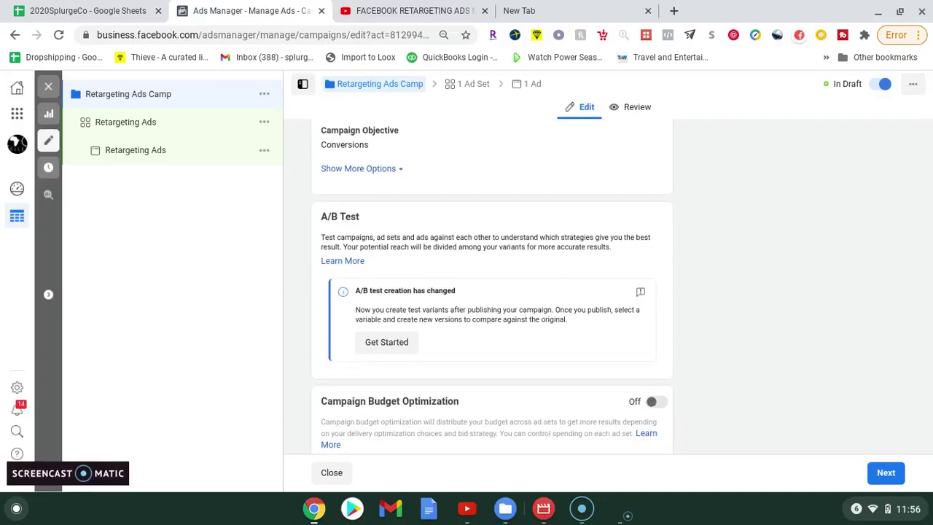
{"action": "scroll", "coordinate": [893, 212], "scroll_direction": "down", "scroll_amount": 2}
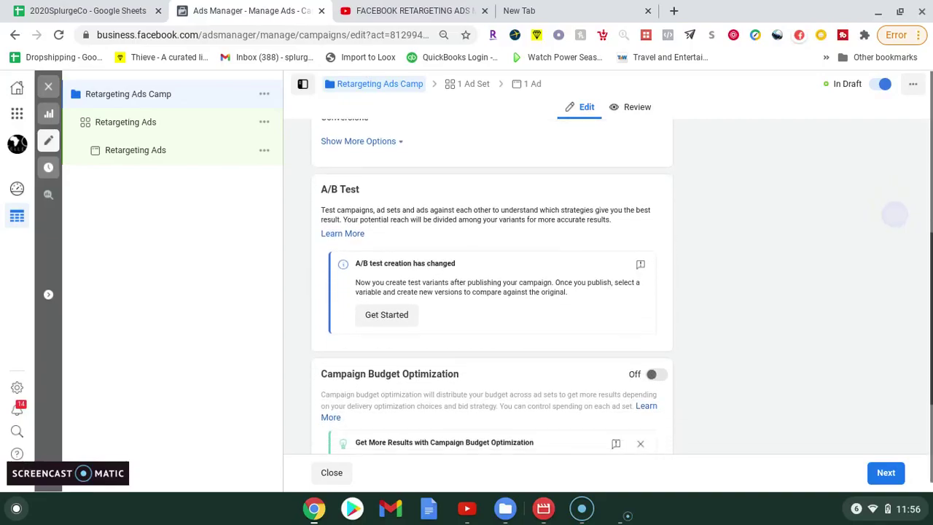
{"action": "scroll", "coordinate": [492, 291], "scroll_direction": "up", "scroll_amount": 3}
{"action": "scroll", "coordinate": [492, 277], "scroll_direction": "up", "scroll_amount": 3}
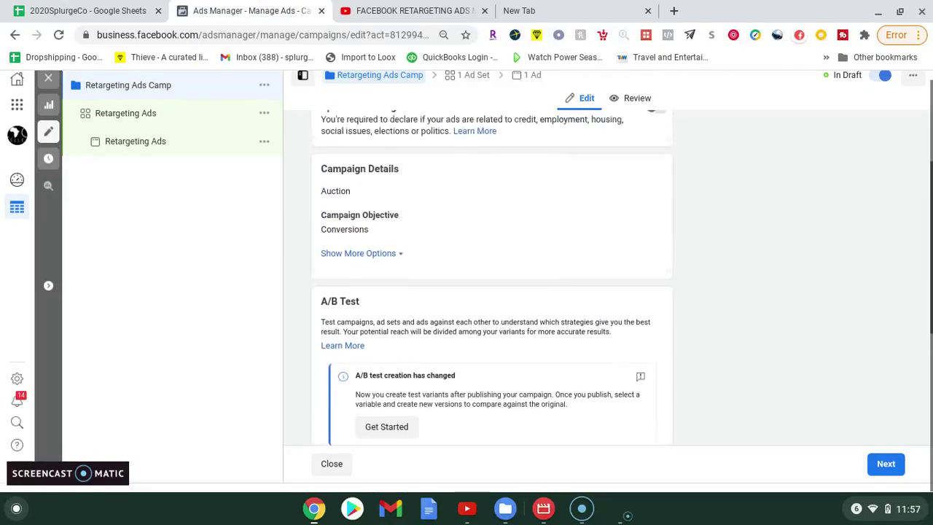
{"action": "scroll", "coordinate": [491, 276], "scroll_direction": "up", "scroll_amount": 1}
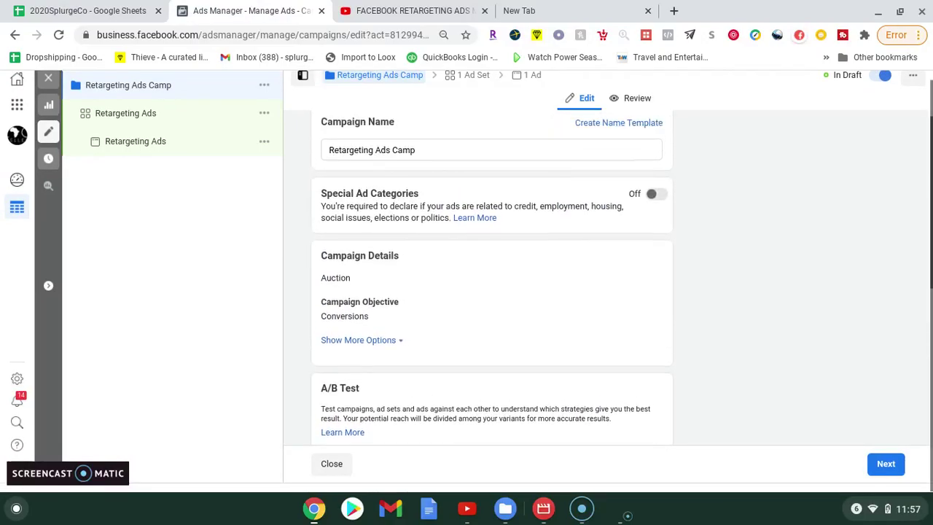
{"action": "scroll", "coordinate": [492, 291], "scroll_direction": "down", "scroll_amount": 4}
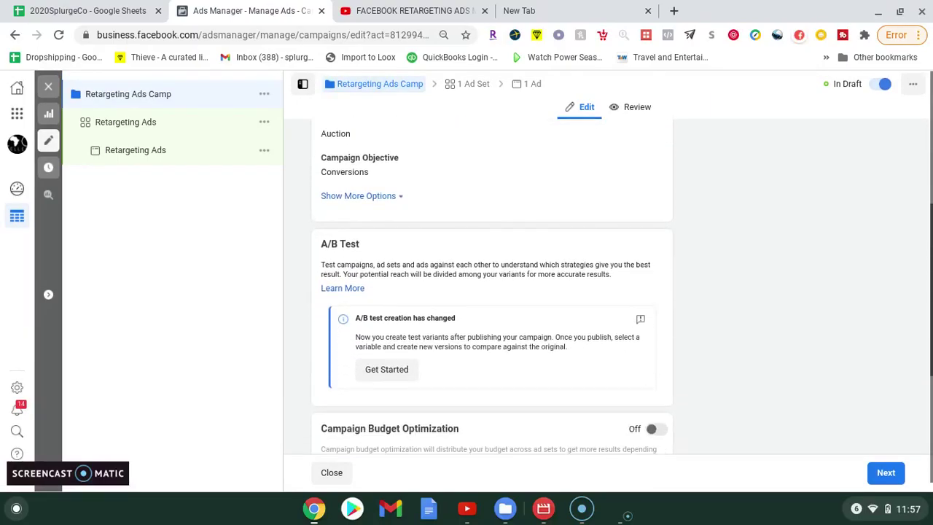
{"action": "scroll", "coordinate": [571, 256], "scroll_direction": "up", "scroll_amount": 3}
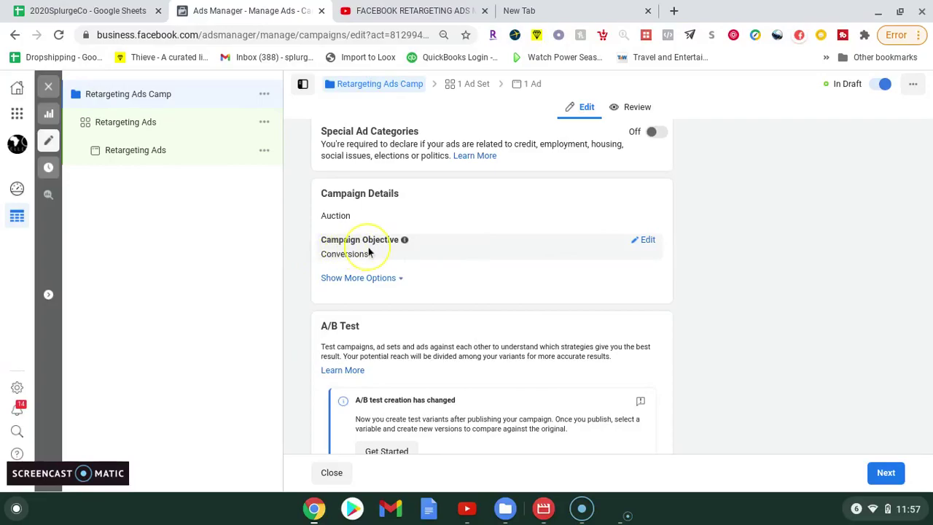
{"action": "left_click", "coordinate": [348, 280]}
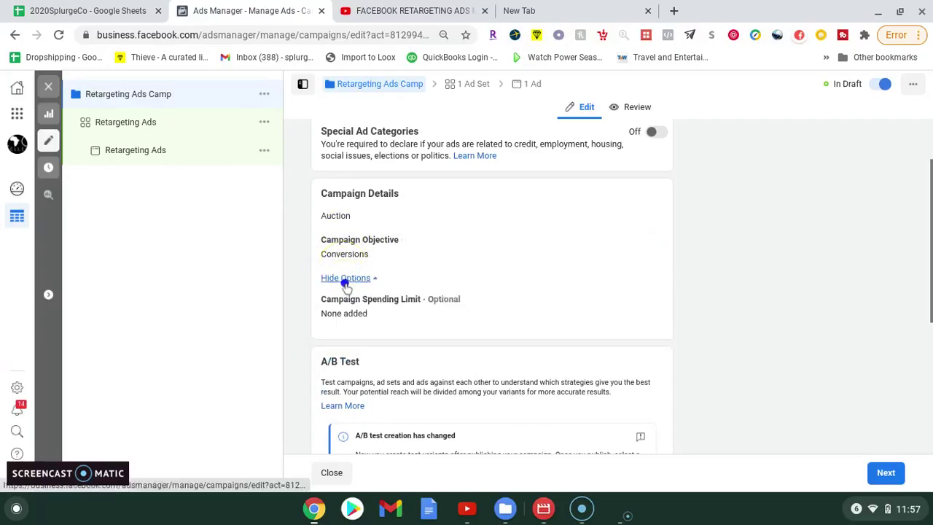
{"action": "scroll", "coordinate": [410, 322], "scroll_direction": "down", "scroll_amount": 4}
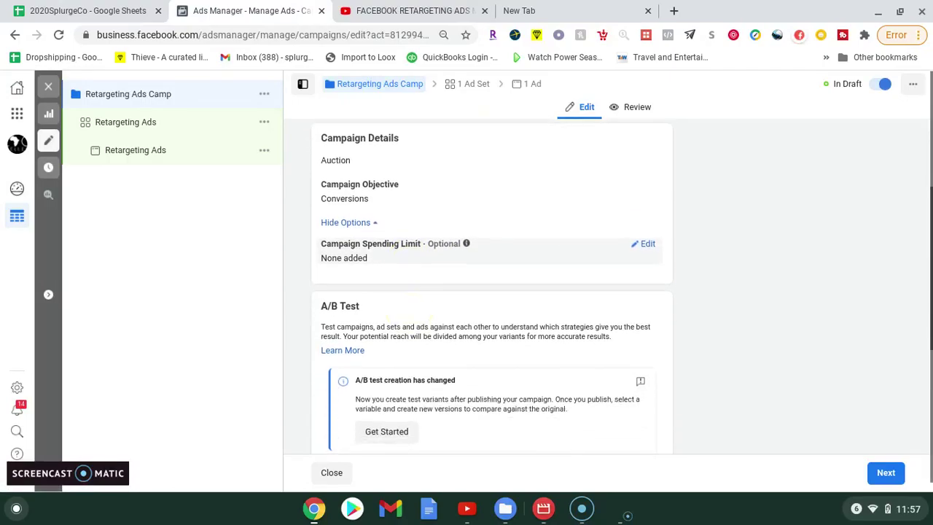
Continue to the ad set settings and look over the conversion, budget, schedule and audience sections and the estimated daily results.
{"action": "left_click", "coordinate": [885, 463]}
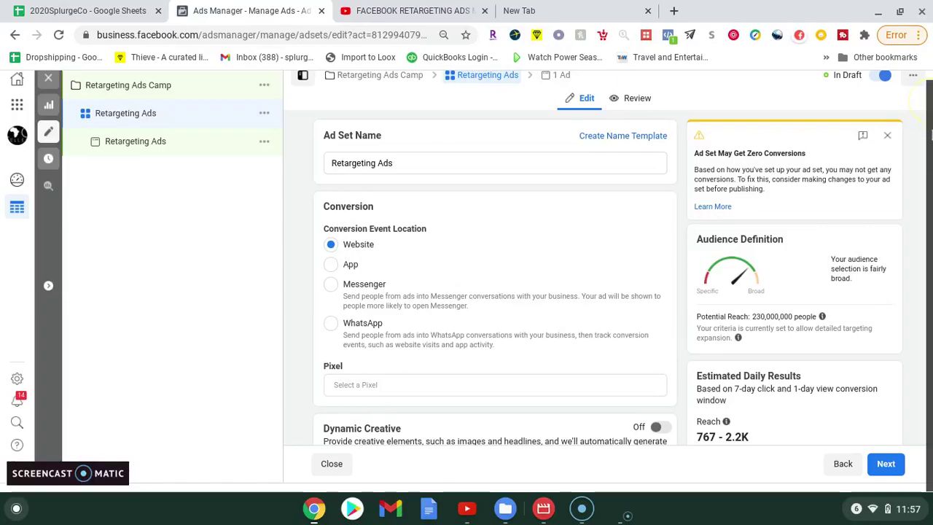
{"action": "scroll", "coordinate": [677, 270], "scroll_direction": "down", "scroll_amount": 1}
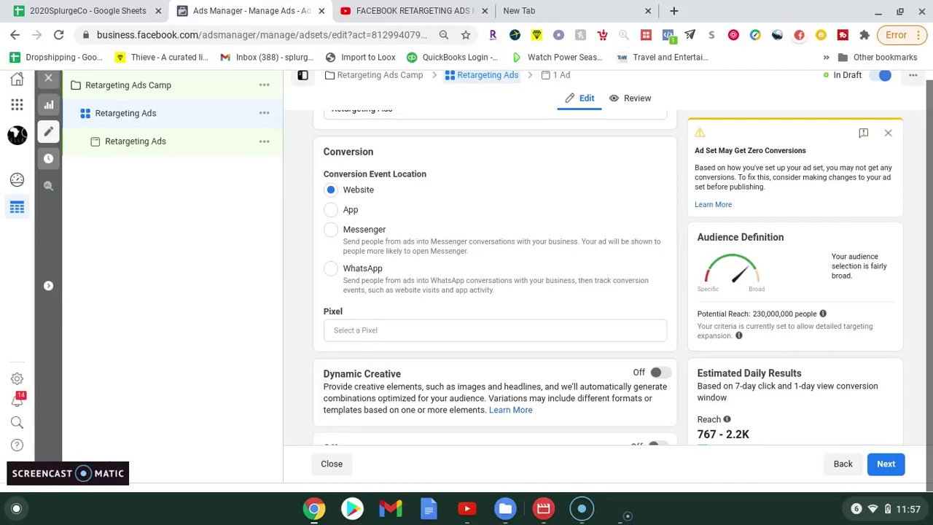
{"action": "scroll", "coordinate": [494, 276], "scroll_direction": "down", "scroll_amount": 3}
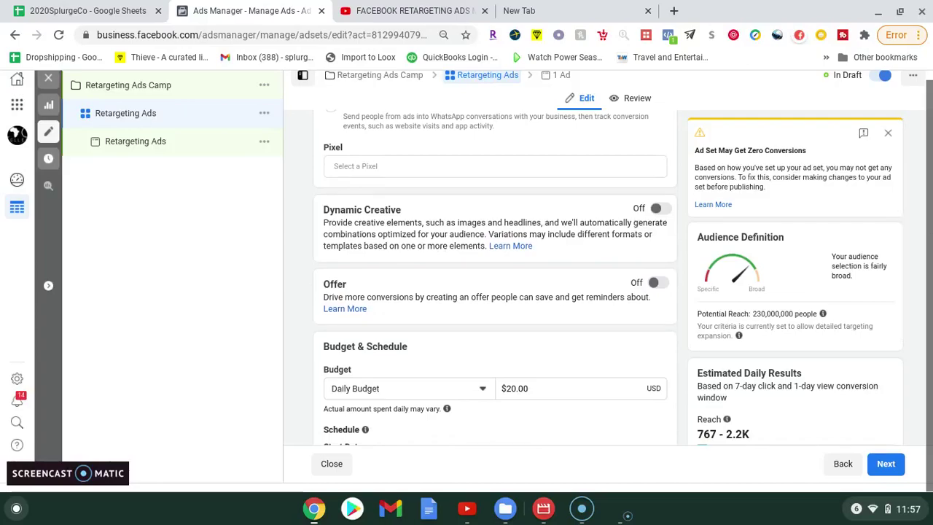
{"action": "scroll", "coordinate": [494, 277], "scroll_direction": "down", "scroll_amount": 2}
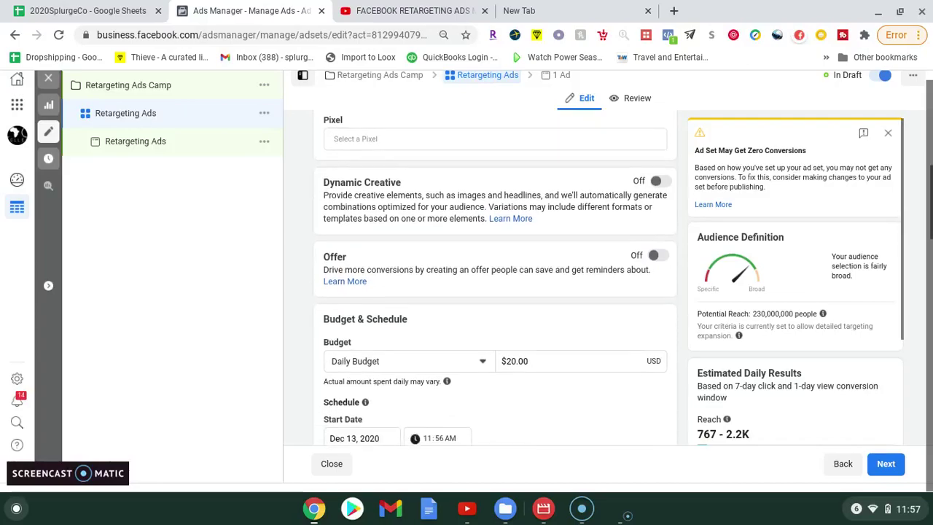
{"action": "scroll", "coordinate": [494, 277], "scroll_direction": "up", "scroll_amount": 1}
{"action": "scroll", "coordinate": [494, 284], "scroll_direction": "down", "scroll_amount": 3}
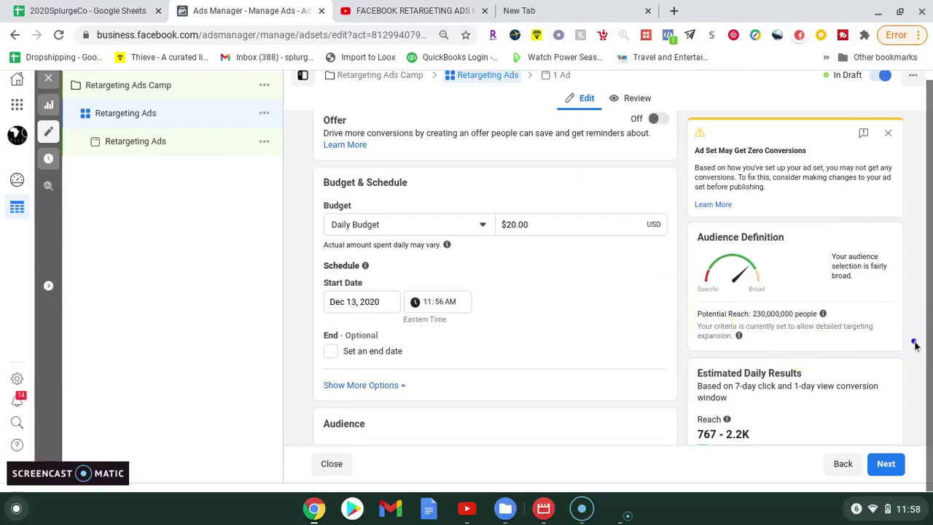
{"action": "scroll", "coordinate": [907, 337], "scroll_direction": "down", "scroll_amount": 2}
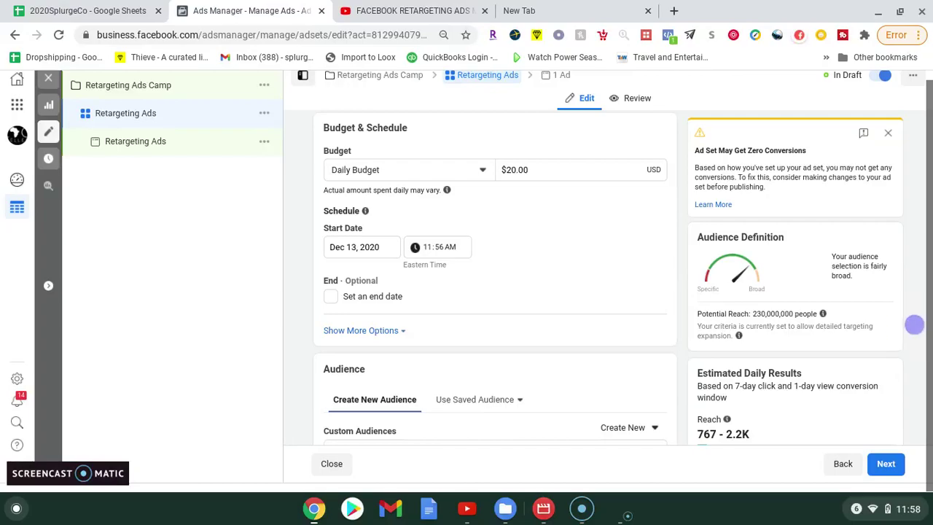
{"action": "scroll", "coordinate": [912, 322], "scroll_direction": "down", "scroll_amount": 3}
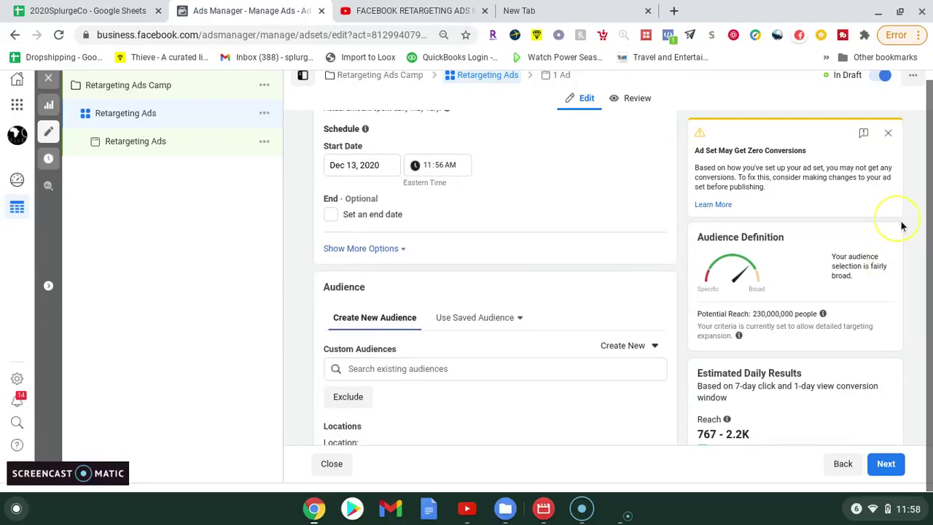
{"action": "scroll", "coordinate": [907, 229], "scroll_direction": "down", "scroll_amount": 1}
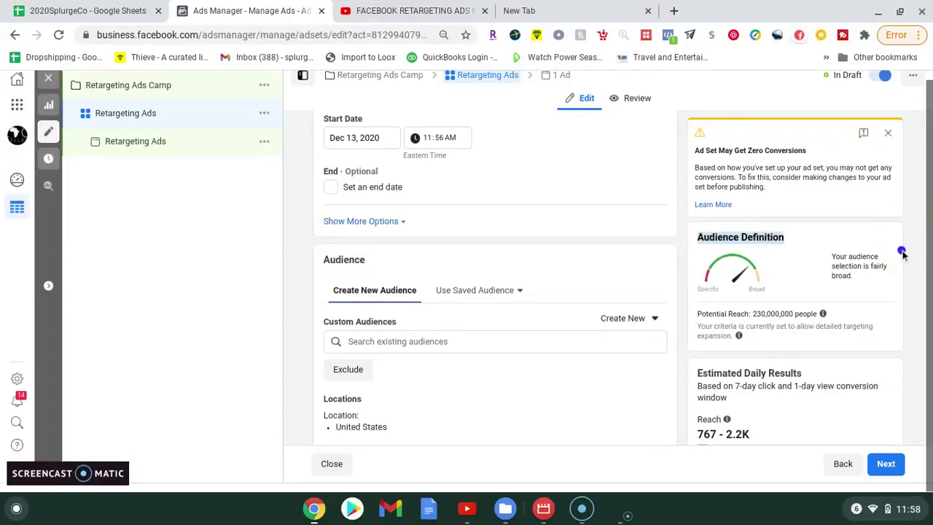
{"action": "scroll", "coordinate": [909, 250], "scroll_direction": "down", "scroll_amount": 3}
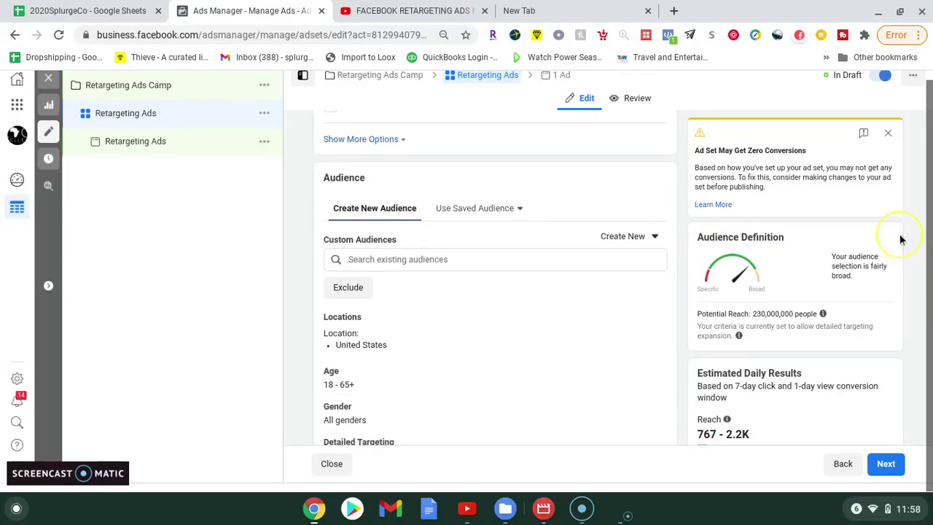
{"action": "scroll", "coordinate": [901, 241], "scroll_direction": "down", "scroll_amount": 3}
{"action": "scroll", "coordinate": [902, 337], "scroll_direction": "down", "scroll_amount": 1}
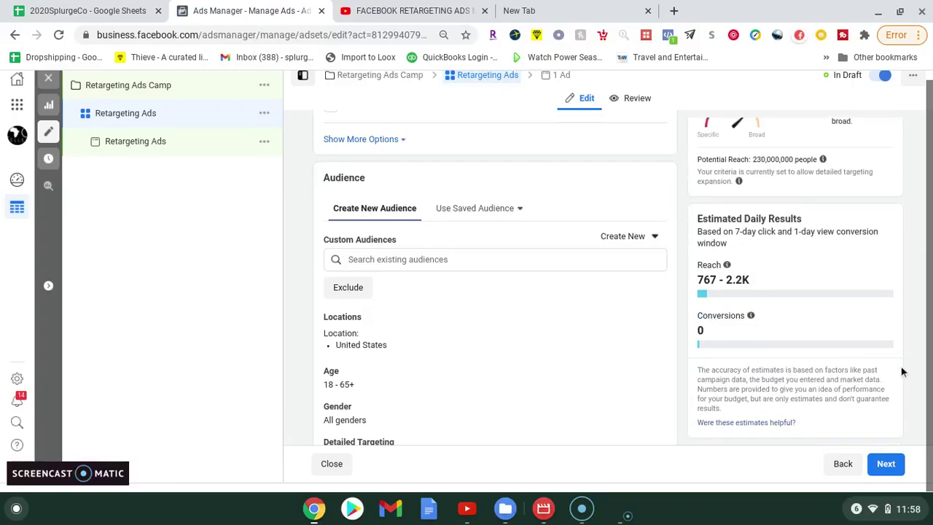
Review the ad set's audience definition, estimated daily results, and budget and schedule settings.
{"action": "scroll", "coordinate": [895, 314], "scroll_direction": "up", "scroll_amount": 1}
{"action": "scroll", "coordinate": [895, 321], "scroll_direction": "down", "scroll_amount": 1}
{"action": "scroll", "coordinate": [904, 276], "scroll_direction": "up", "scroll_amount": 2}
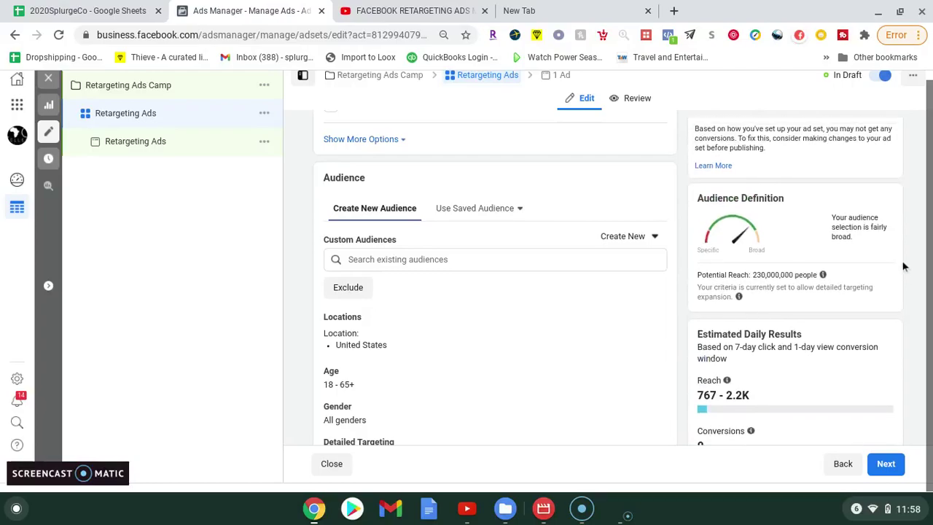
{"action": "scroll", "coordinate": [911, 243], "scroll_direction": "up", "scroll_amount": 3}
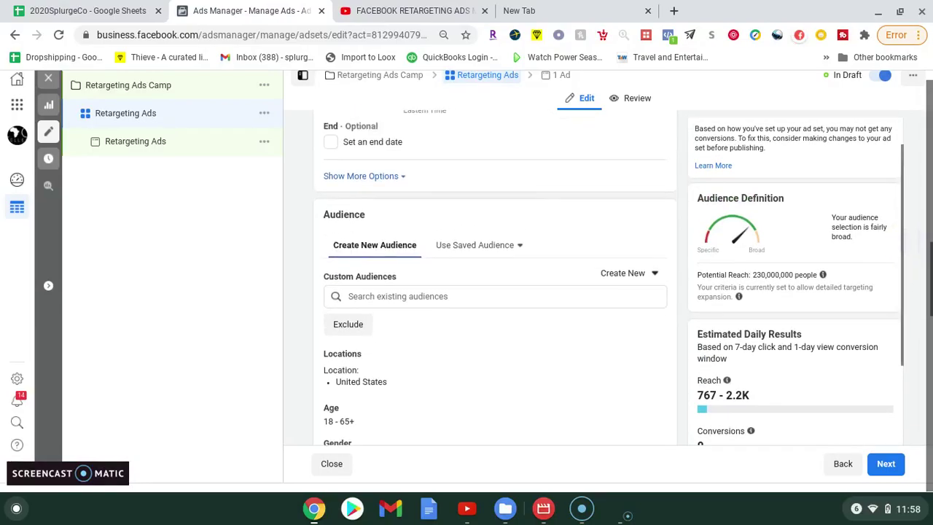
{"action": "scroll", "coordinate": [496, 284], "scroll_direction": "up", "scroll_amount": 3}
{"action": "scroll", "coordinate": [496, 284], "scroll_direction": "down", "scroll_amount": 2}
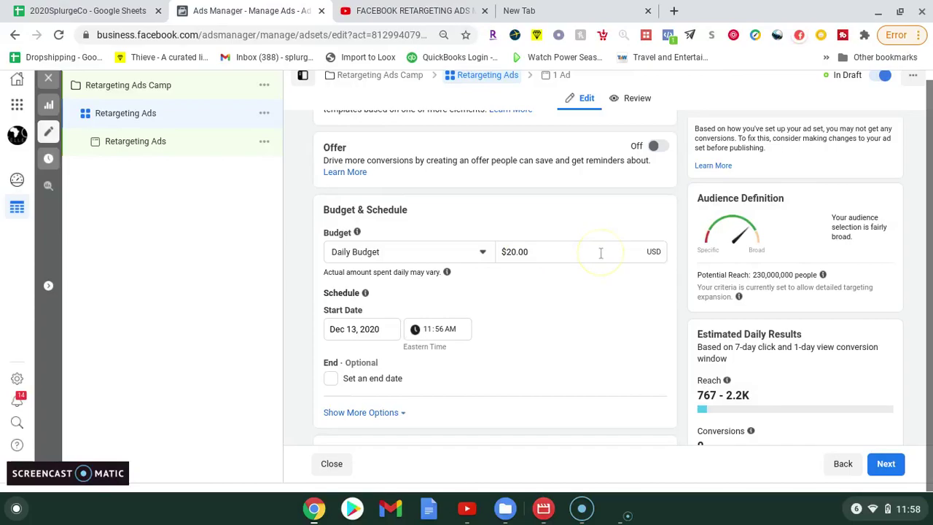
{"action": "scroll", "coordinate": [601, 253], "scroll_direction": "down", "scroll_amount": 3}
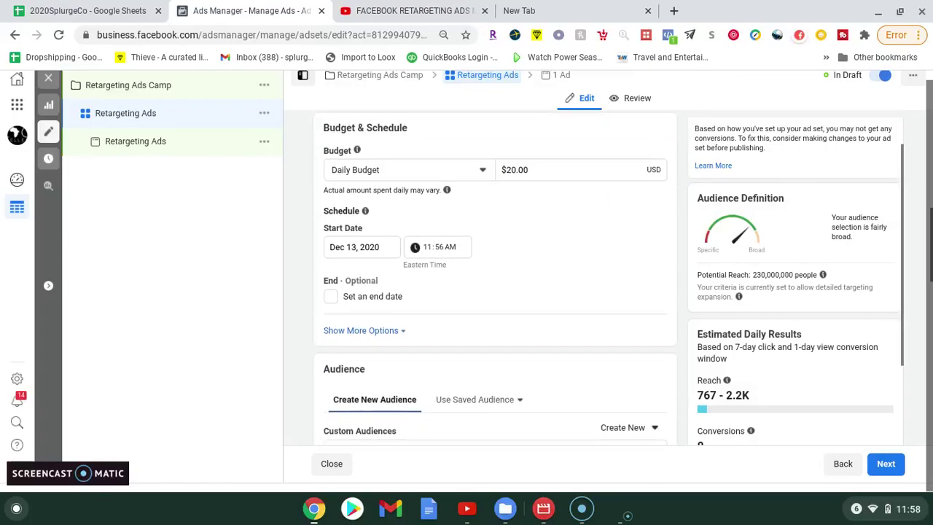
{"action": "scroll", "coordinate": [601, 252], "scroll_direction": "up", "scroll_amount": 2}
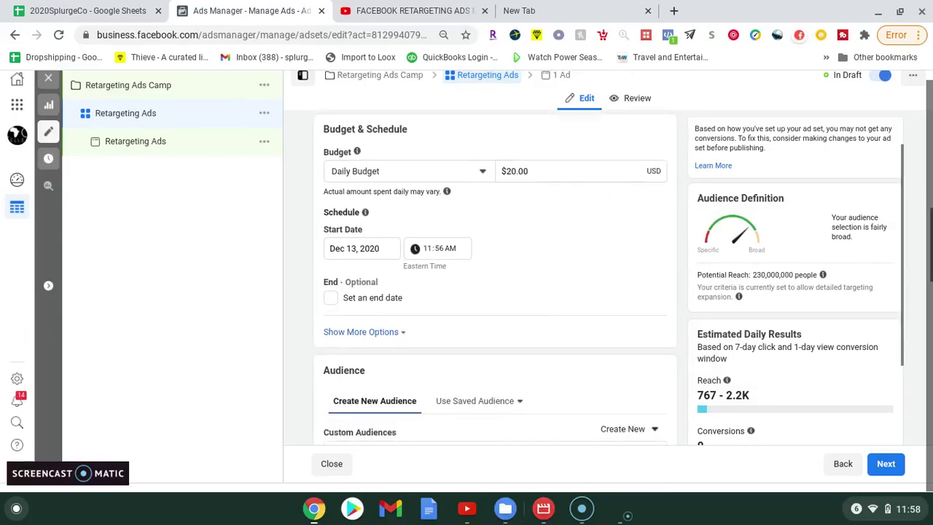
{"action": "scroll", "coordinate": [600, 252], "scroll_direction": "down", "scroll_amount": 3}
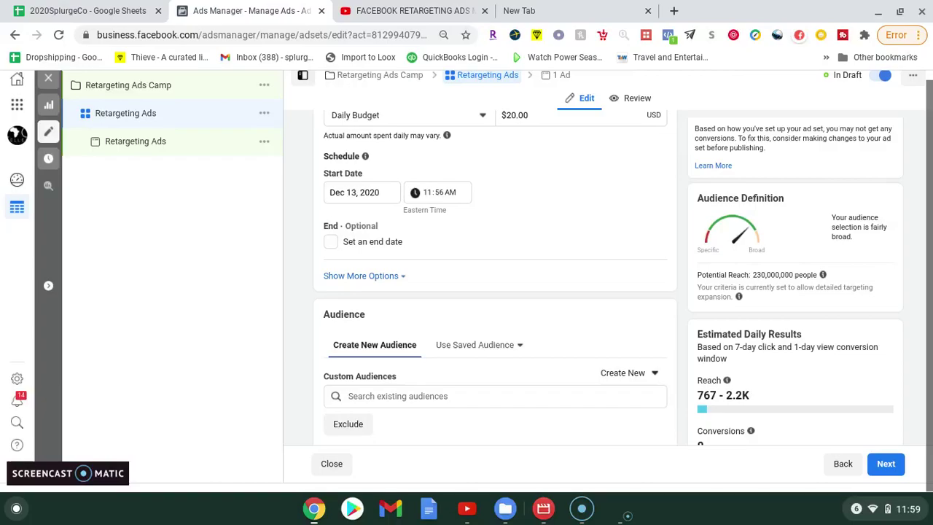
Include the "Retargeting Hats In 30 Days" website custom audience in the ad set, and remove it again.
{"action": "scroll", "coordinate": [633, 198], "scroll_direction": "down", "scroll_amount": 3}
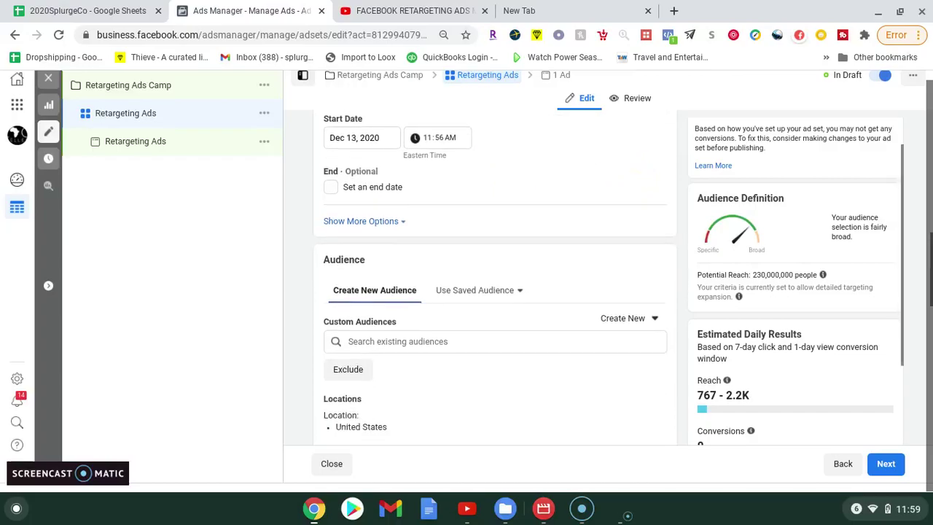
{"action": "scroll", "coordinate": [495, 255], "scroll_direction": "down", "scroll_amount": 2}
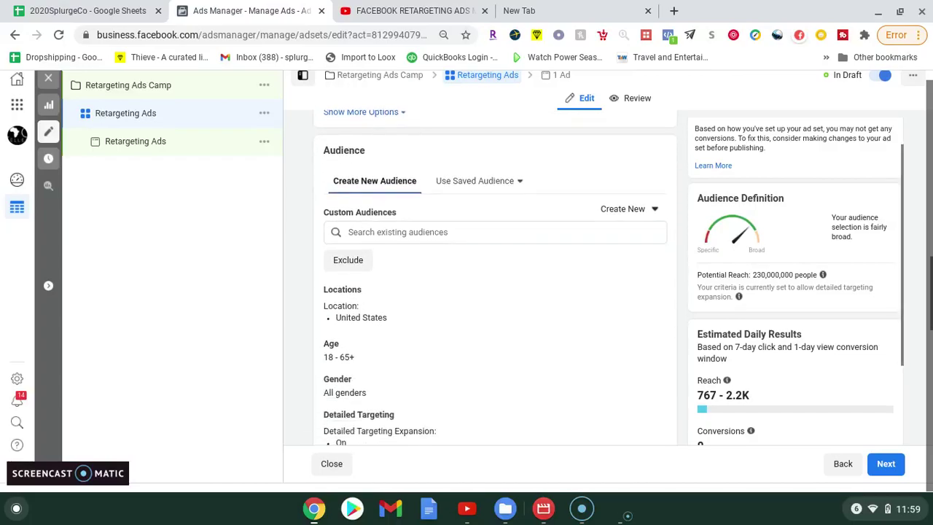
{"action": "left_click", "coordinate": [471, 231]}
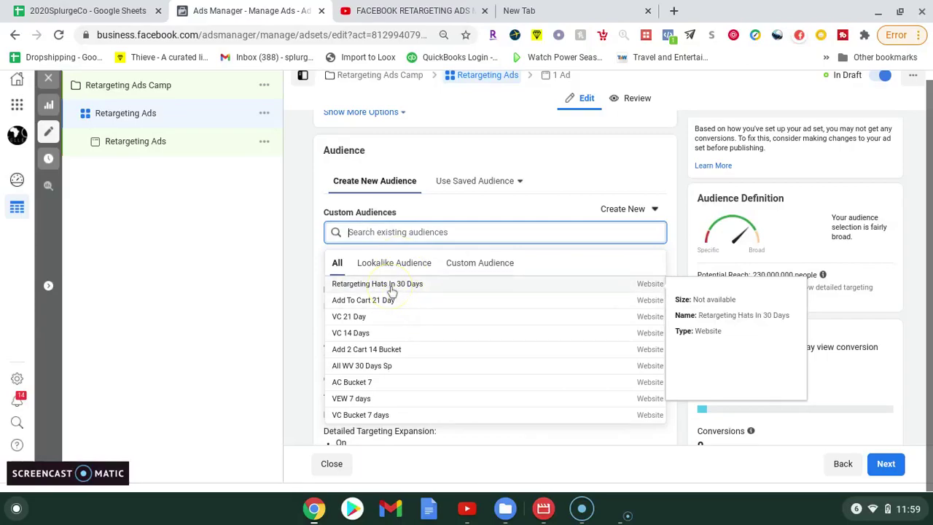
{"action": "left_click", "coordinate": [523, 215]}
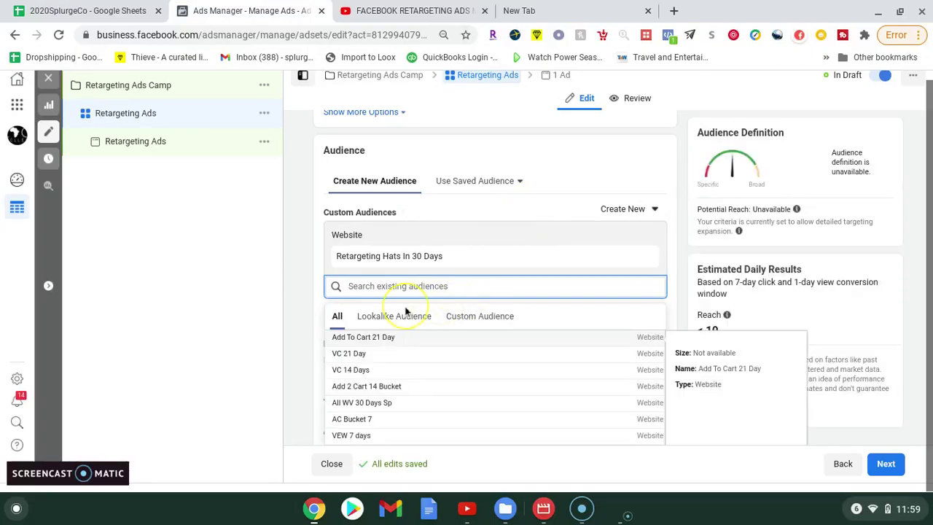
{"action": "left_click", "coordinate": [599, 184]}
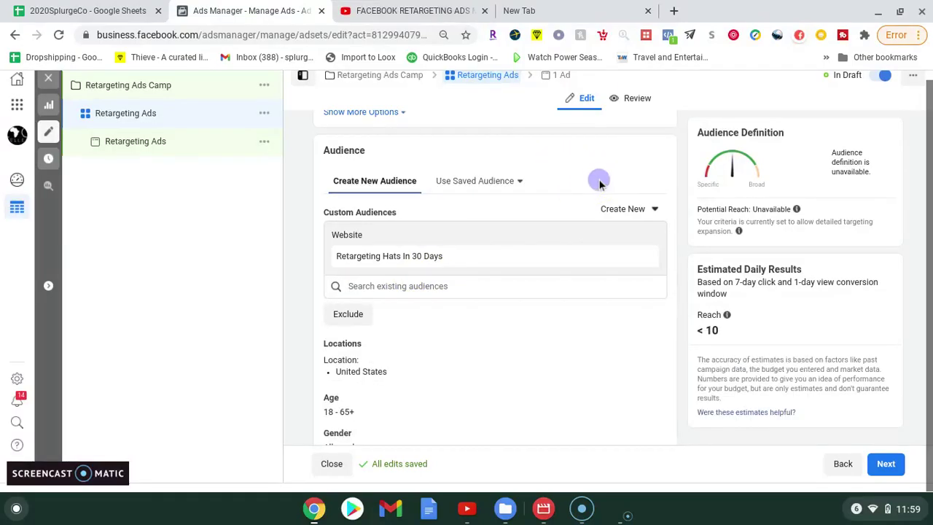
{"action": "scroll", "coordinate": [437, 187], "scroll_direction": "down", "scroll_amount": 1}
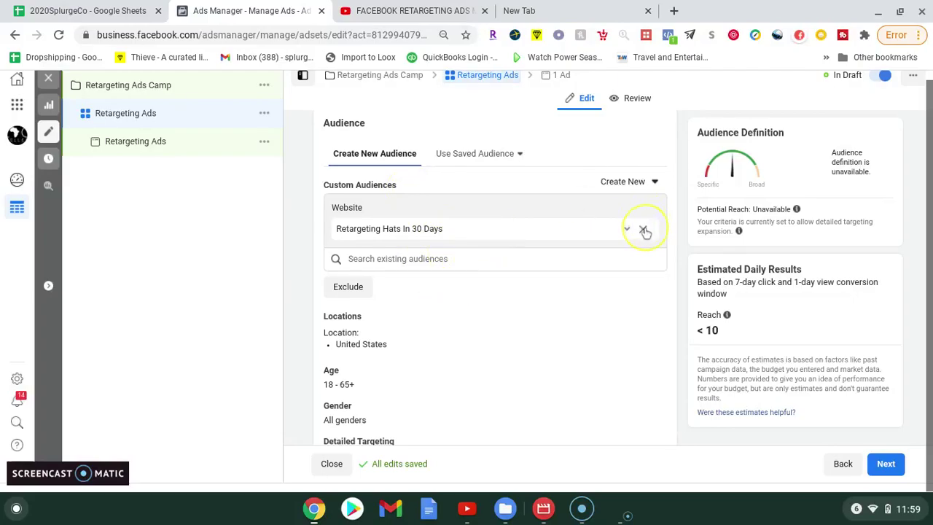
{"action": "left_click", "coordinate": [643, 230]}
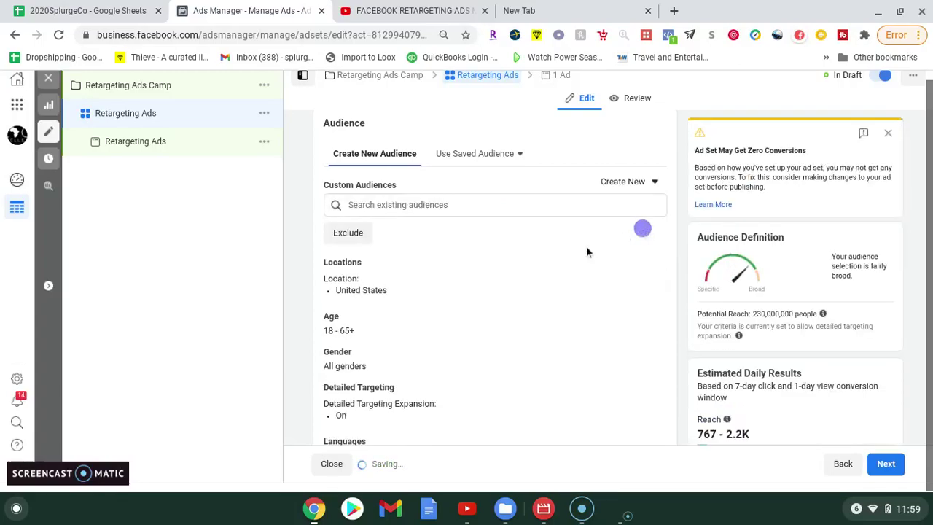
Show the custom audience exclusion field and look through the existing audiences available for inclusion.
{"action": "left_click", "coordinate": [622, 182]}
{"action": "left_click", "coordinate": [622, 183]}
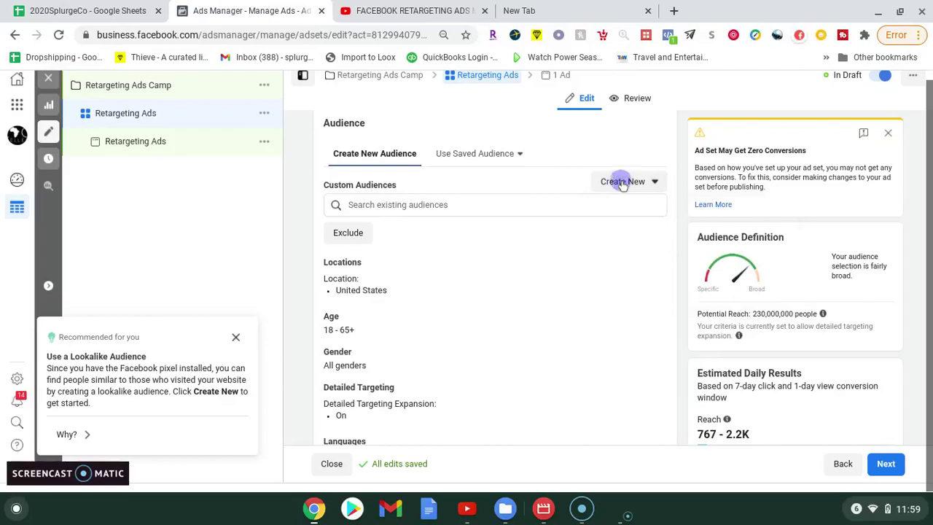
{"action": "left_click", "coordinate": [359, 239]}
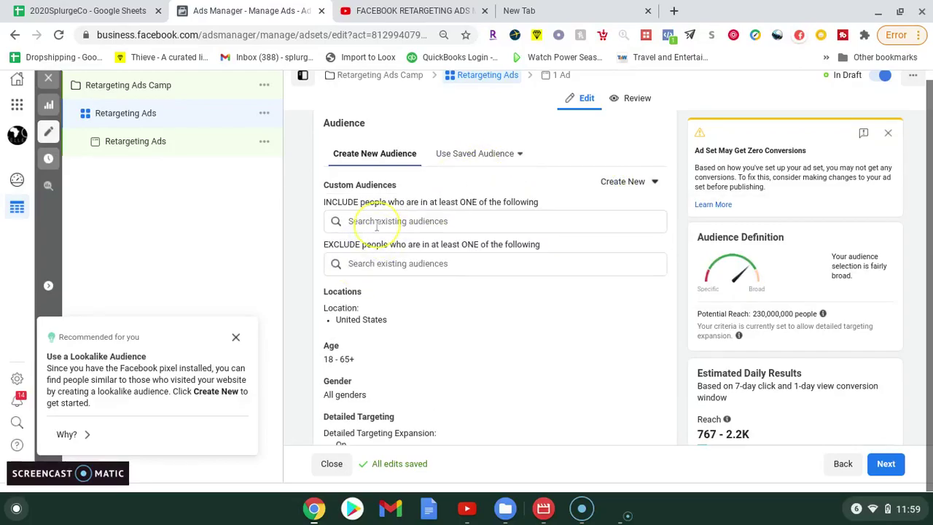
{"action": "left_click", "coordinate": [376, 222]}
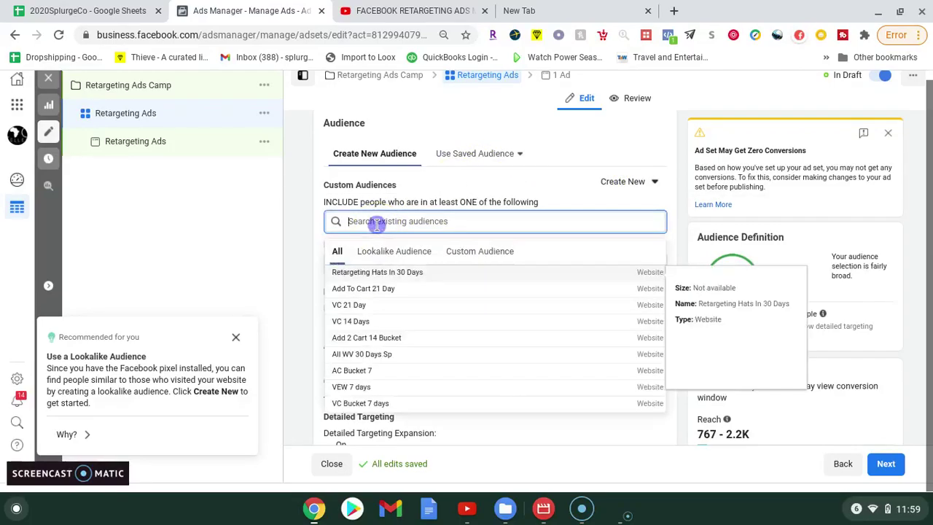
{"action": "left_click", "coordinate": [594, 156]}
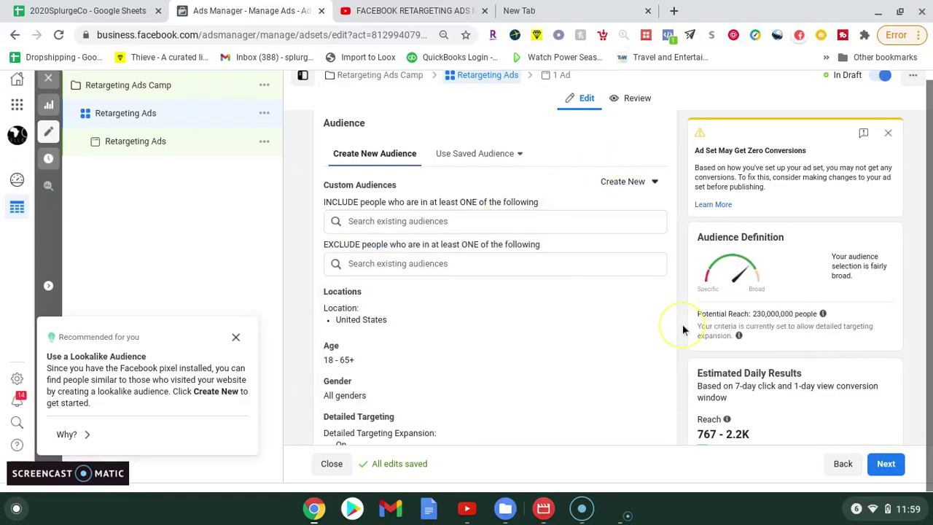
Expand the location settings and review the age, gender, detailed targeting, language, placement and optimization sections.
{"action": "left_click", "coordinate": [652, 296]}
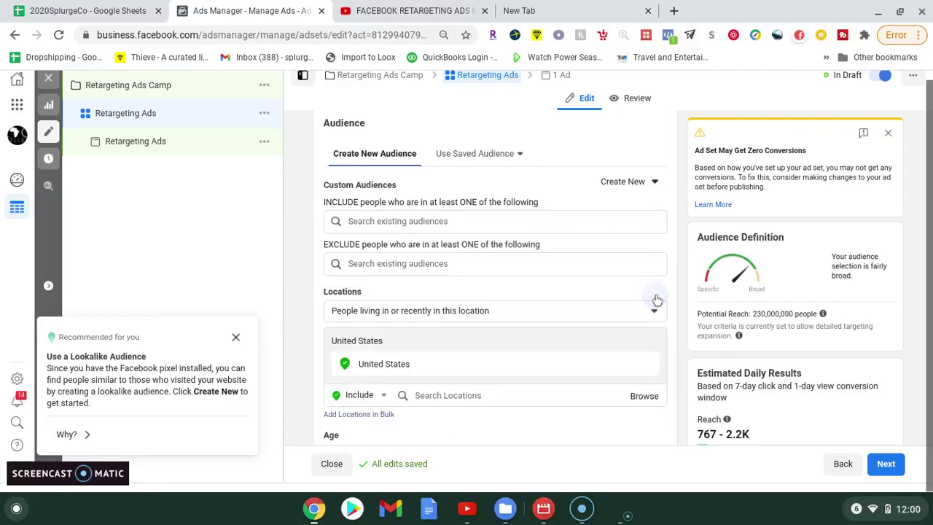
{"action": "scroll", "coordinate": [677, 297], "scroll_direction": "down", "scroll_amount": 3}
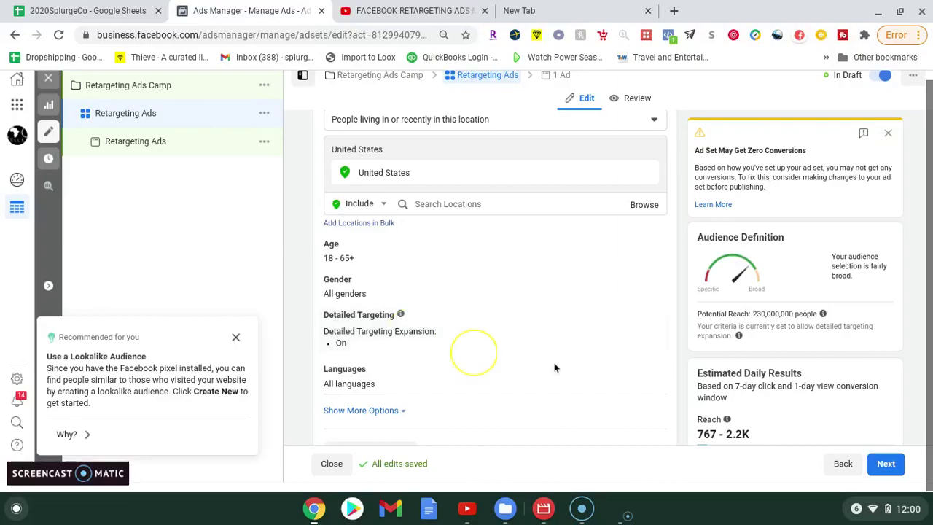
{"action": "scroll", "coordinate": [674, 328], "scroll_direction": "down", "scroll_amount": 1}
{"action": "scroll", "coordinate": [674, 328], "scroll_direction": "down", "scroll_amount": 3}
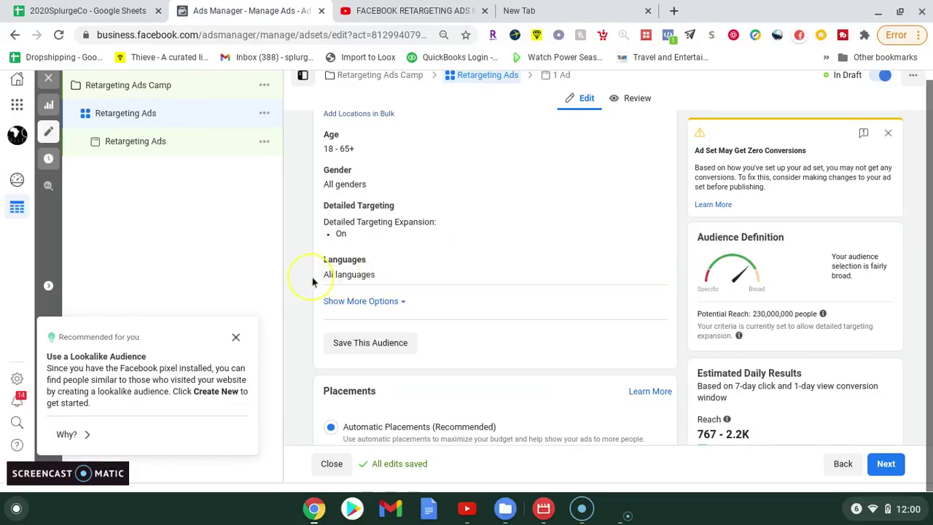
{"action": "scroll", "coordinate": [680, 302], "scroll_direction": "down", "scroll_amount": 3}
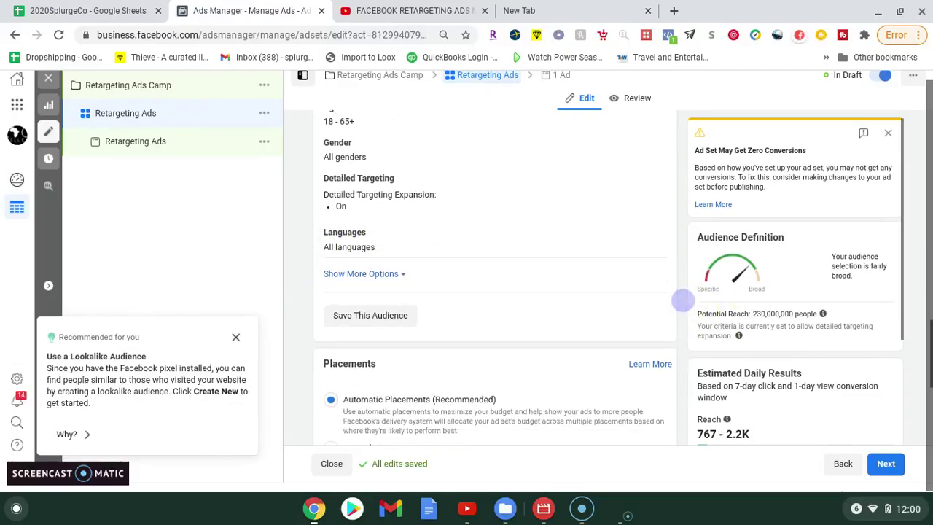
{"action": "scroll", "coordinate": [495, 291], "scroll_direction": "down", "scroll_amount": 5}
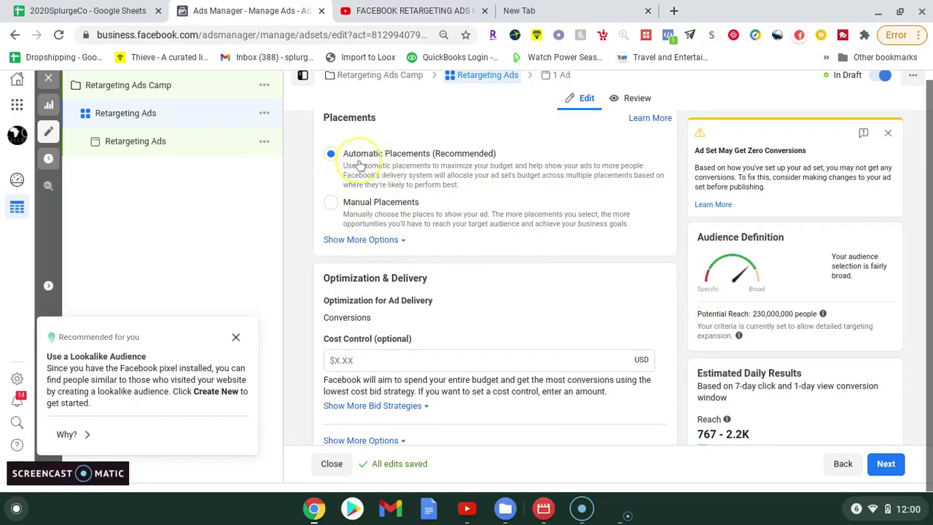
Check the additional placement options, including brand safety, and try the Manual Placements choice.
{"action": "left_click", "coordinate": [363, 239]}
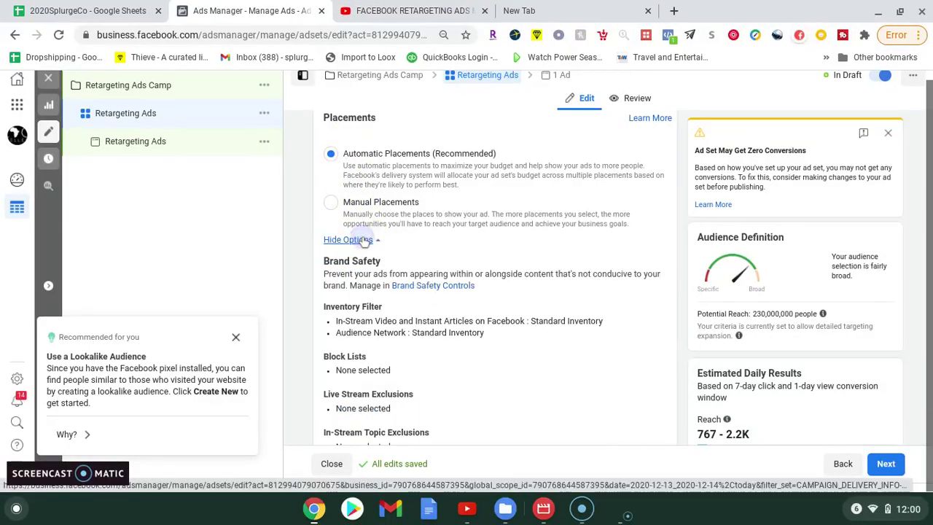
{"action": "left_click", "coordinate": [355, 241]}
{"action": "left_click", "coordinate": [330, 204]}
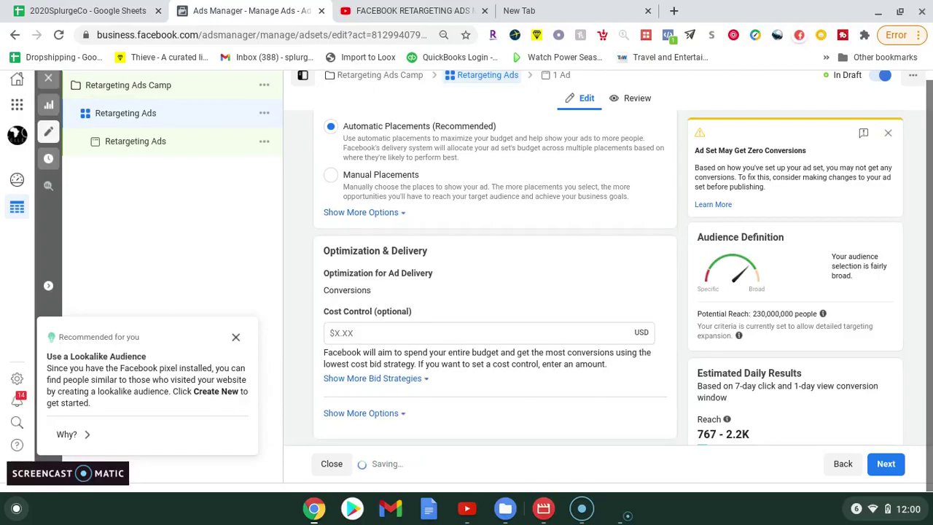
Open the settings of the ad inside the Retargeting Ads ad set.
{"action": "scroll", "coordinate": [494, 276], "scroll_direction": "up", "scroll_amount": 1}
{"action": "scroll", "coordinate": [495, 277], "scroll_direction": "up", "scroll_amount": 5}
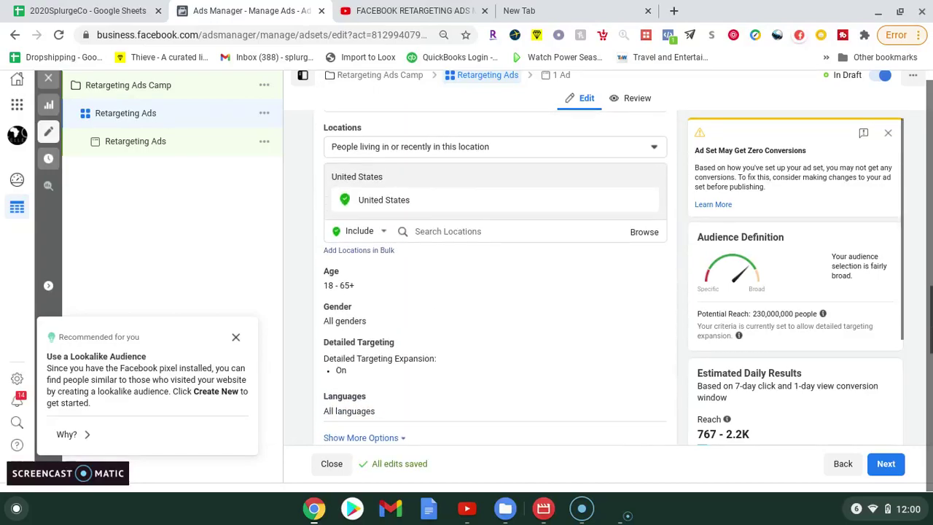
{"action": "scroll", "coordinate": [496, 277], "scroll_direction": "up", "scroll_amount": 10}
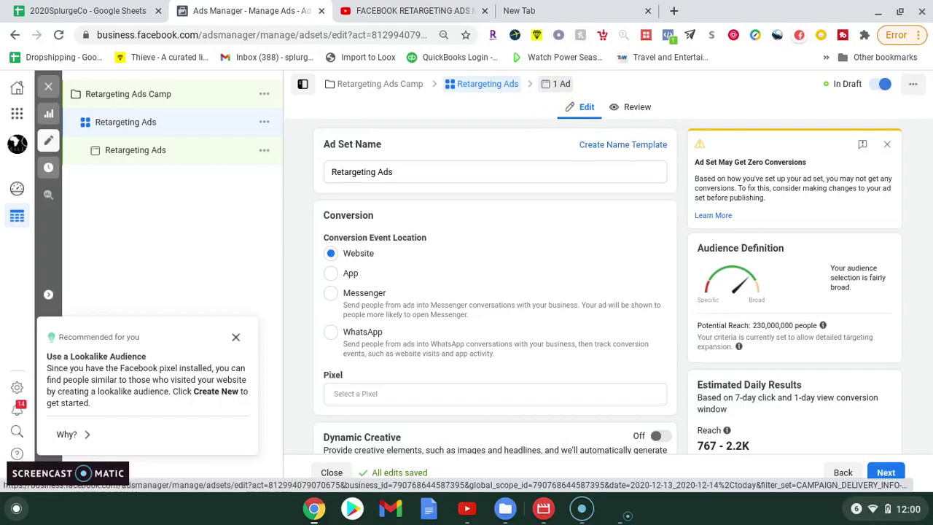
{"action": "left_click", "coordinate": [557, 84]}
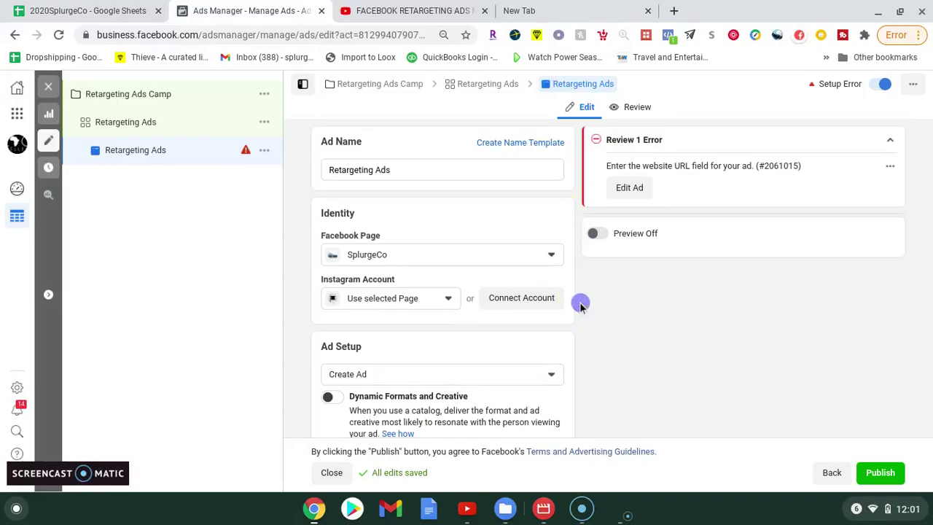
Review the ad's Facebook Page and Instagram identity, ad setup, format choices and fullscreen mobile experience options.
{"action": "scroll", "coordinate": [579, 302], "scroll_direction": "down", "scroll_amount": 1}
{"action": "scroll", "coordinate": [579, 302], "scroll_direction": "down", "scroll_amount": 1}
{"action": "scroll", "coordinate": [579, 302], "scroll_direction": "up", "scroll_amount": 2}
{"action": "scroll", "coordinate": [443, 278], "scroll_direction": "down", "scroll_amount": 2}
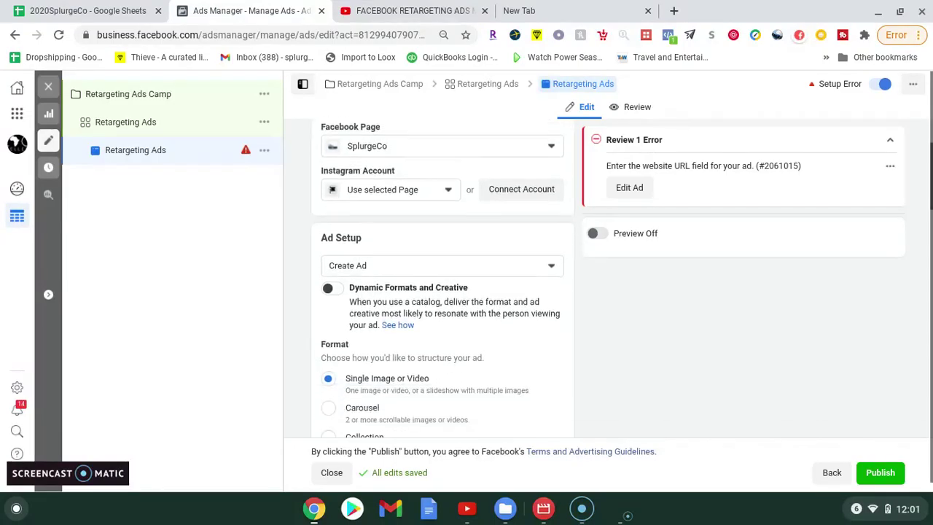
{"action": "scroll", "coordinate": [443, 277], "scroll_direction": "down", "scroll_amount": 1}
{"action": "scroll", "coordinate": [443, 278], "scroll_direction": "up", "scroll_amount": 3}
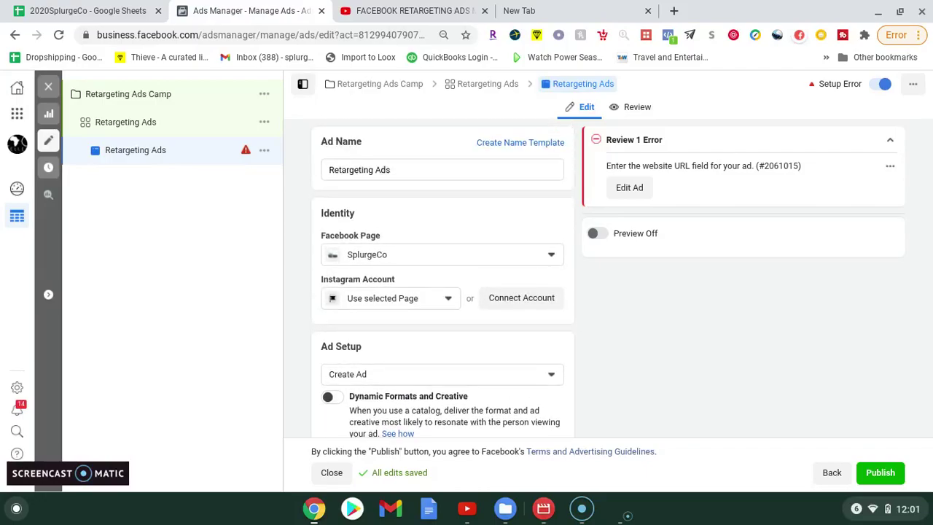
{"action": "scroll", "coordinate": [443, 277], "scroll_direction": "down", "scroll_amount": 1}
{"action": "mouse_move", "coordinate": [364, 219]}
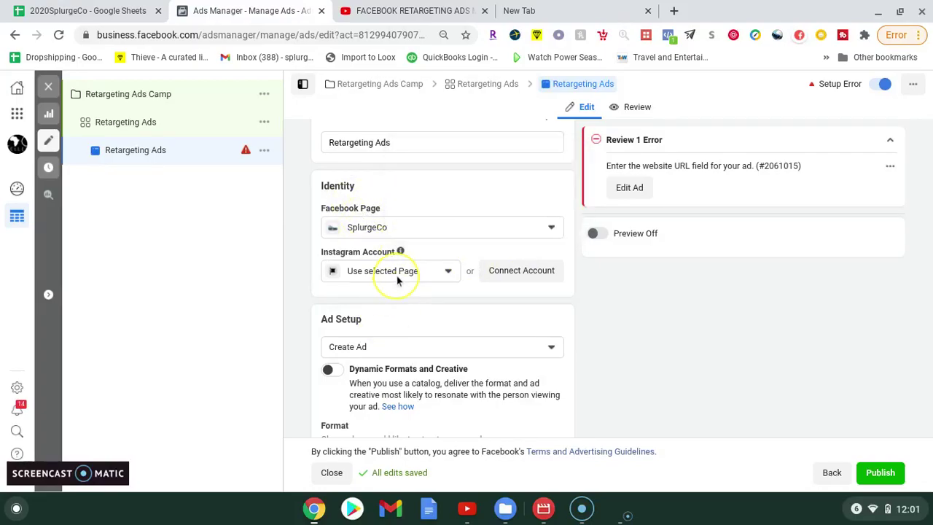
{"action": "scroll", "coordinate": [396, 276], "scroll_direction": "down", "scroll_amount": 3}
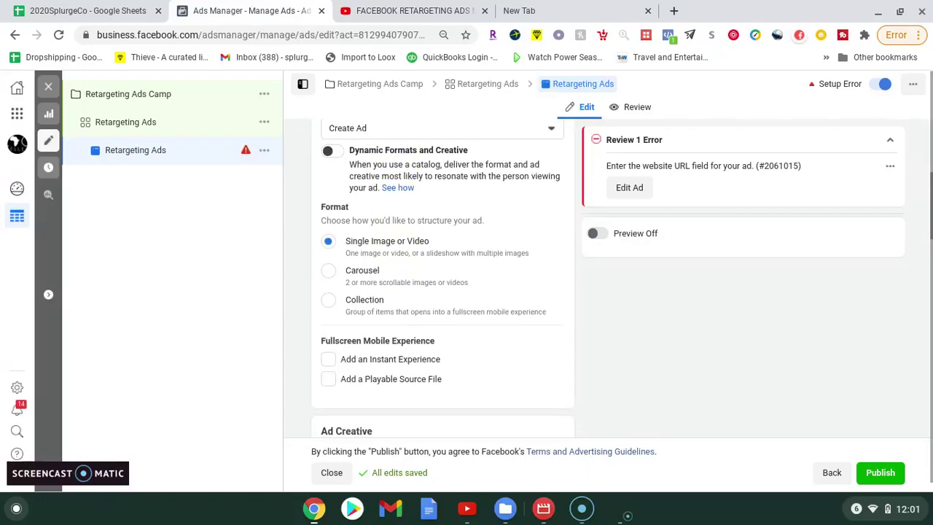
{"action": "scroll", "coordinate": [443, 279], "scroll_direction": "up", "scroll_amount": 1}
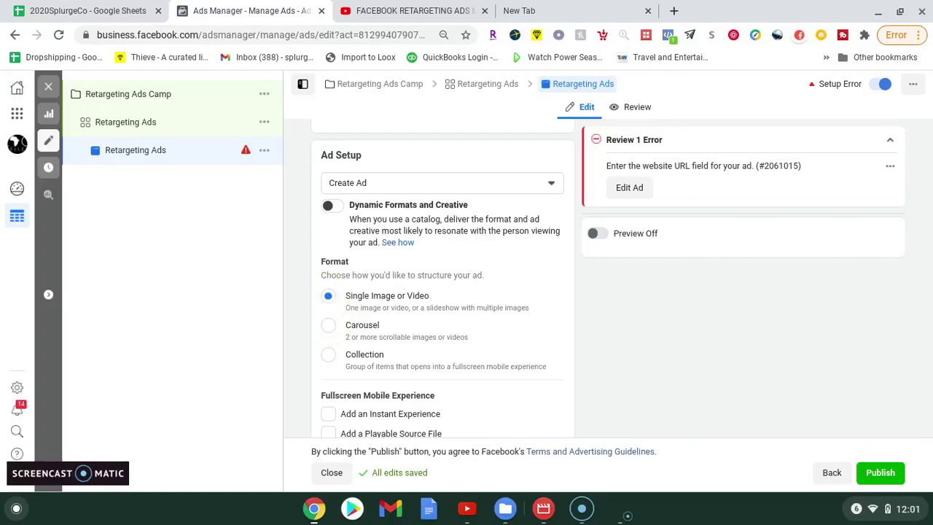
Add the 749 × 749 account image of the woman in the blue bucket hat as ad media, keeping the default placement crops.
{"action": "scroll", "coordinate": [360, 280], "scroll_direction": "down", "scroll_amount": 3}
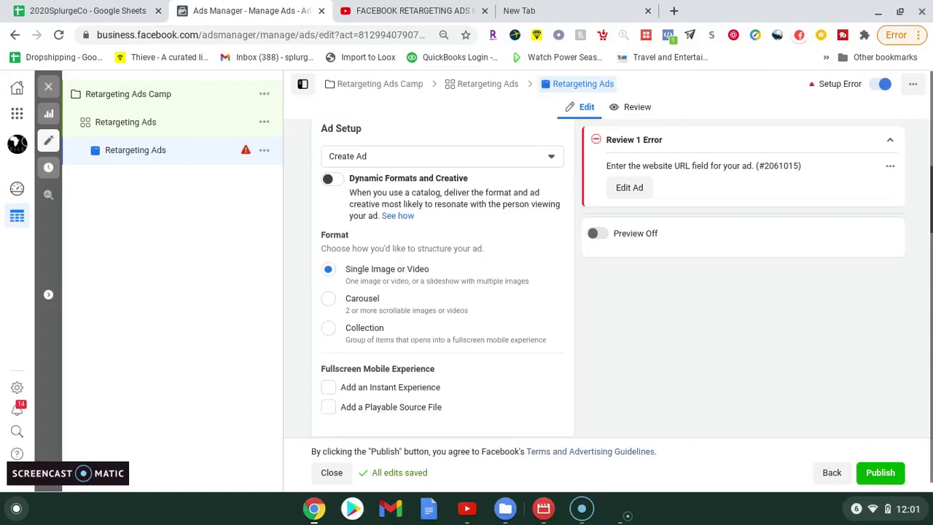
{"action": "scroll", "coordinate": [360, 281], "scroll_direction": "down", "scroll_amount": 2}
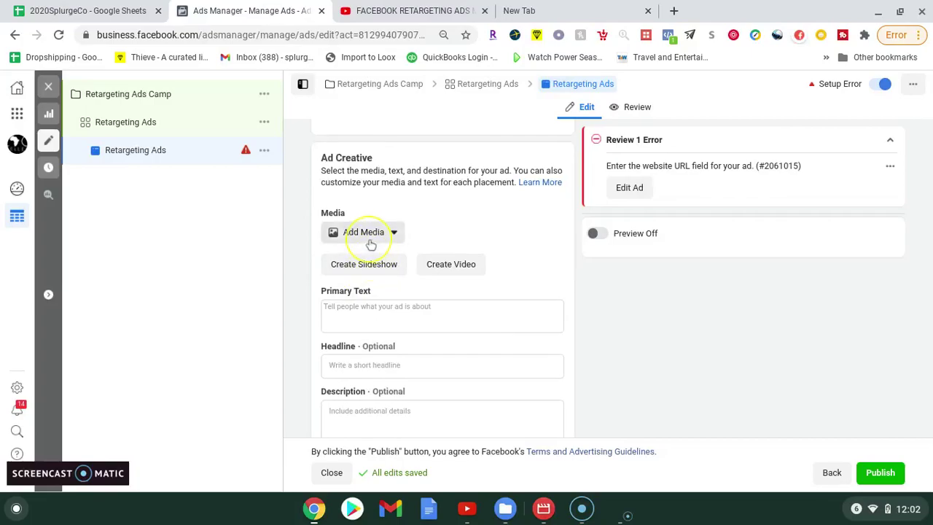
{"action": "left_click", "coordinate": [367, 235]}
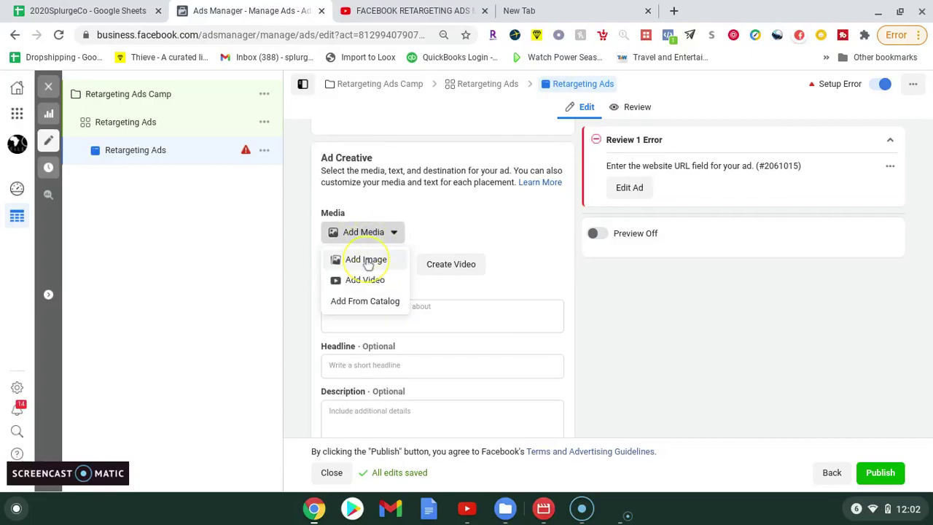
{"action": "left_click", "coordinate": [366, 261]}
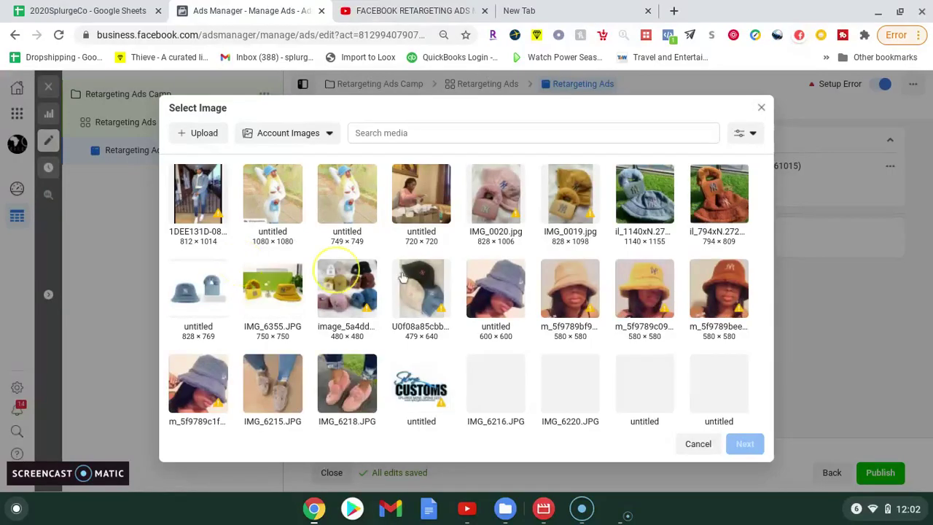
{"action": "left_click", "coordinate": [357, 200]}
{"action": "left_click", "coordinate": [744, 444]}
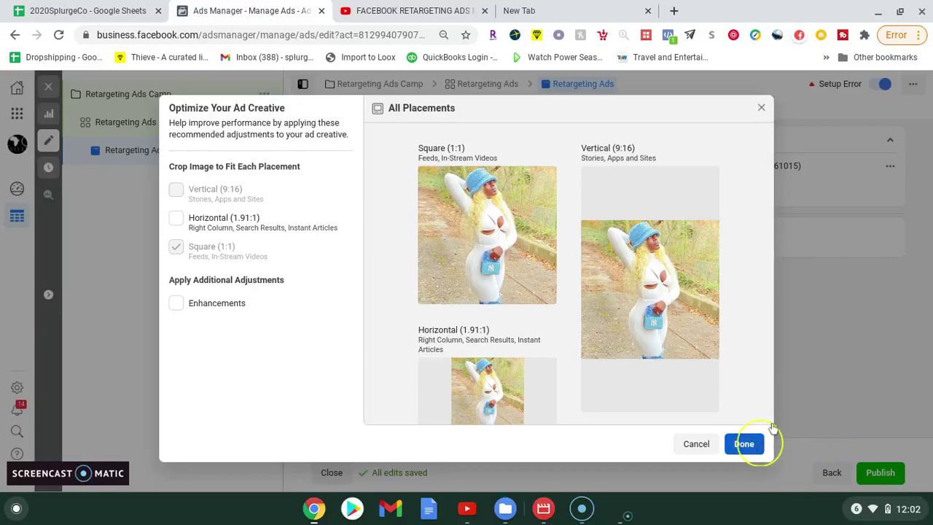
{"action": "left_click", "coordinate": [744, 444]}
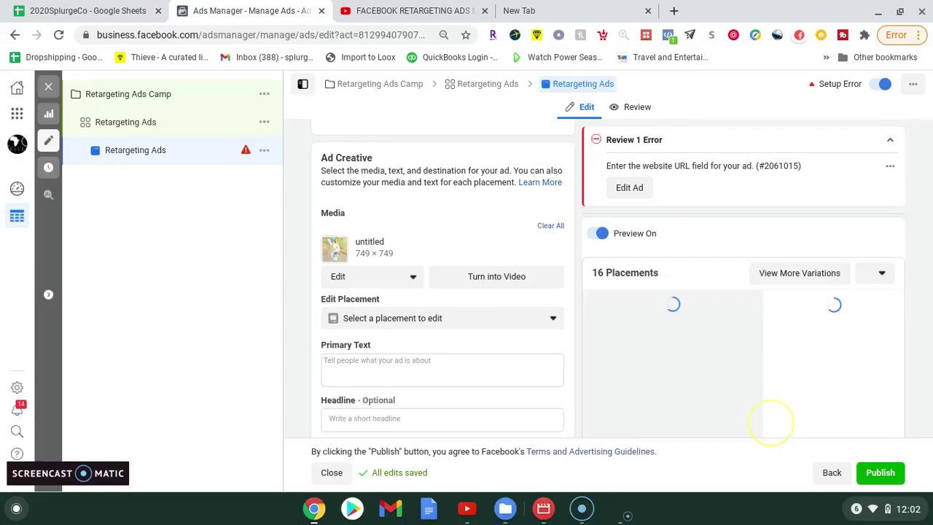
{"action": "left_click", "coordinate": [666, 374]}
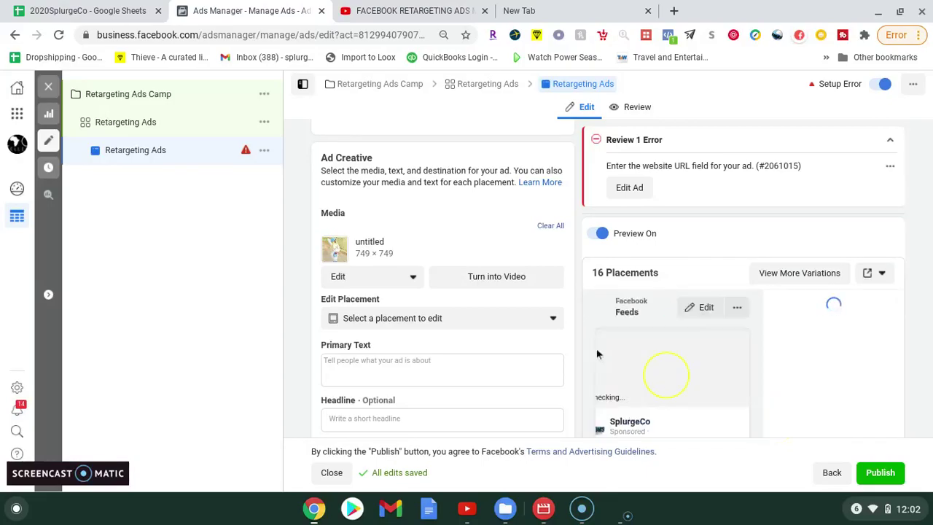
{"action": "left_click", "coordinate": [562, 316]}
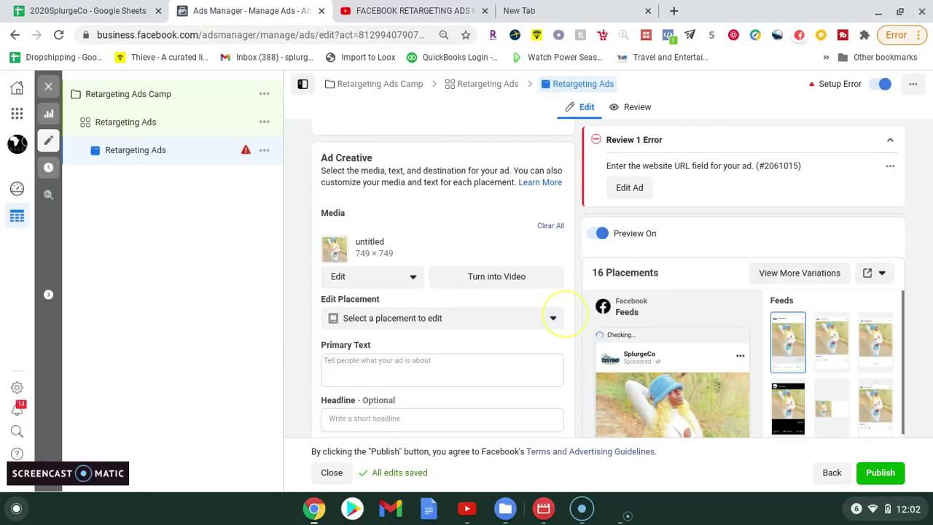
Enter the ad's primary text on two lines: "NY Bucket Hats" and "50% Off".
{"action": "scroll", "coordinate": [562, 317], "scroll_direction": "down", "scroll_amount": 1}
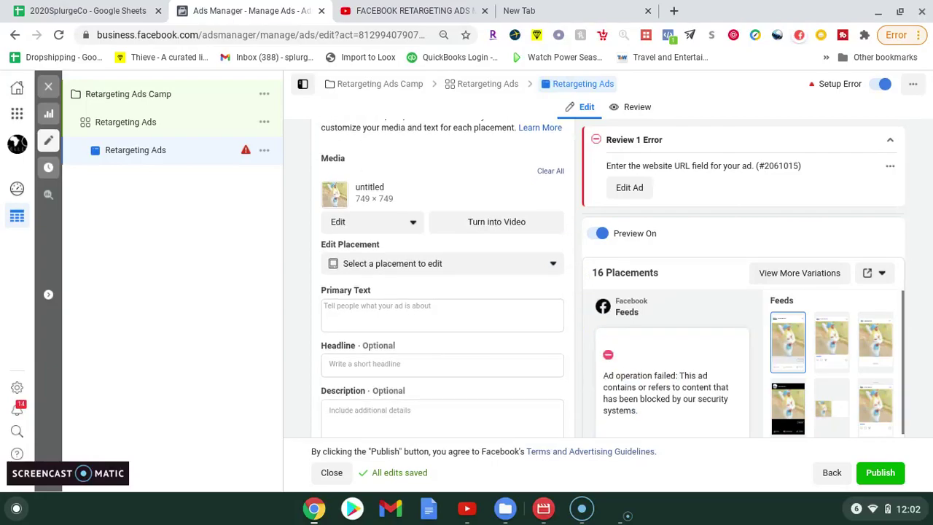
{"action": "scroll", "coordinate": [443, 291], "scroll_direction": "down", "scroll_amount": 2}
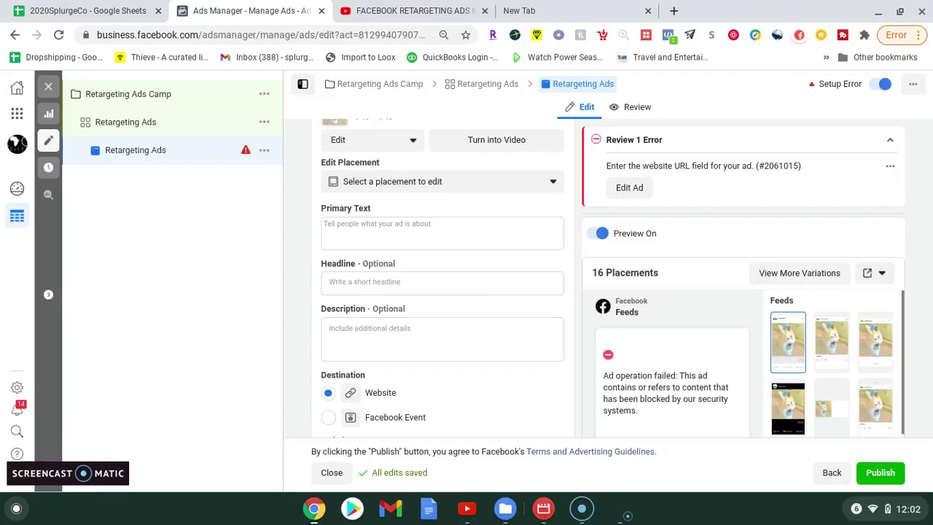
{"action": "left_click", "coordinate": [386, 233]}
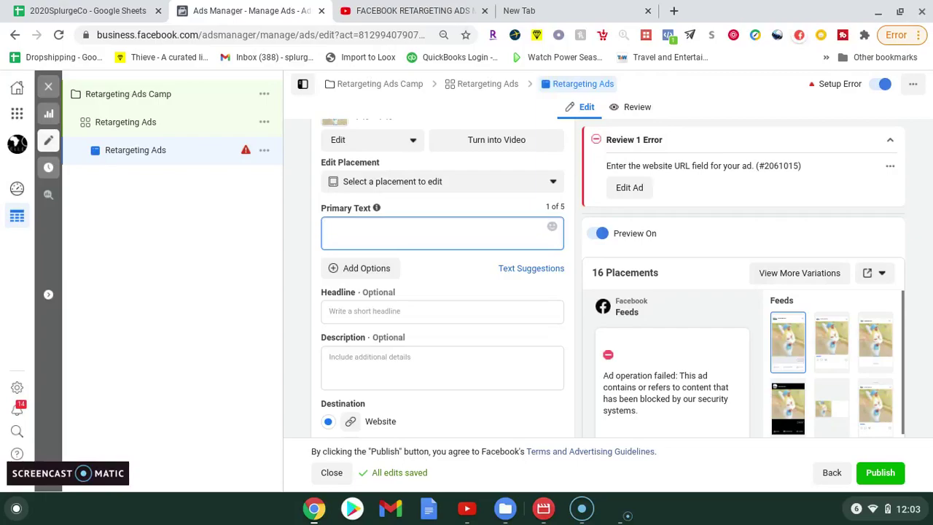
{"action": "type", "text": "NY Nu"}
{"action": "key", "text": "BackSpace"}
{"action": "key", "text": "BackSpace"}
{"action": "type", "text": "BUsine"}
{"action": "key", "text": "BackSpace"}
{"action": "key", "text": "BackSpace"}
{"action": "key", "text": "BackSpace"}
{"action": "key", "text": "BackSpace"}
{"action": "key", "text": "BackSpace"}
{"action": "type", "text": "ucket Hats"}
{"action": "key", "text": "Return"}
{"action": "type", "text": "50"}
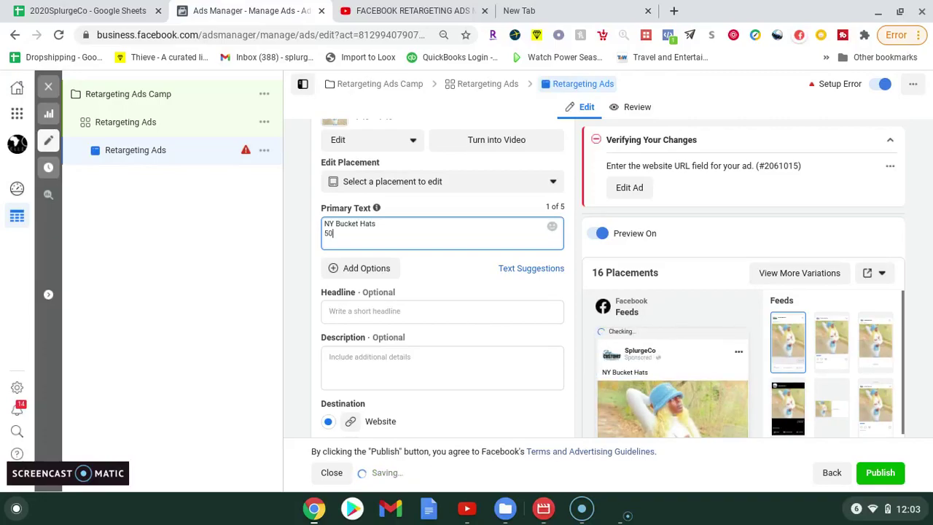
{"action": "type", "text": "% Off"}
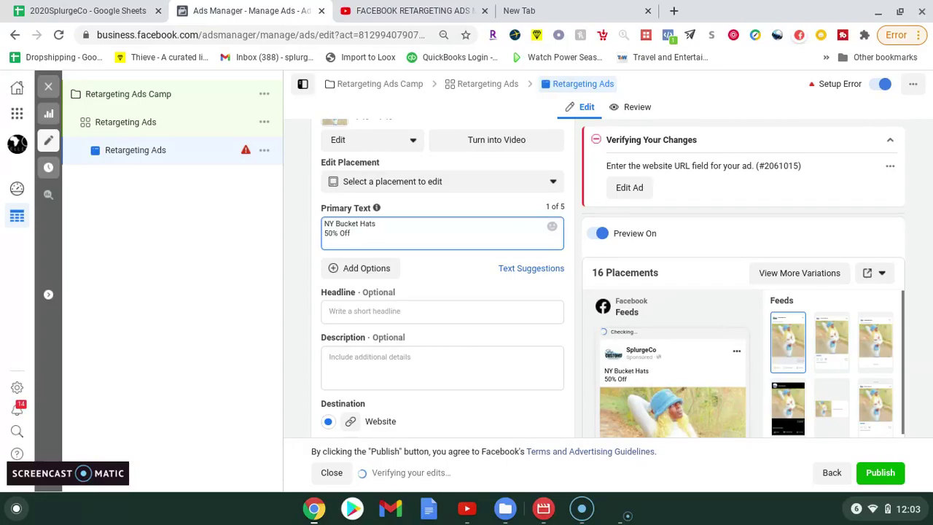
Add a third line to the primary text reading "CLick Link ---" followed by a placeholder link of repeated "xo".
{"action": "left_click", "coordinate": [384, 232]}
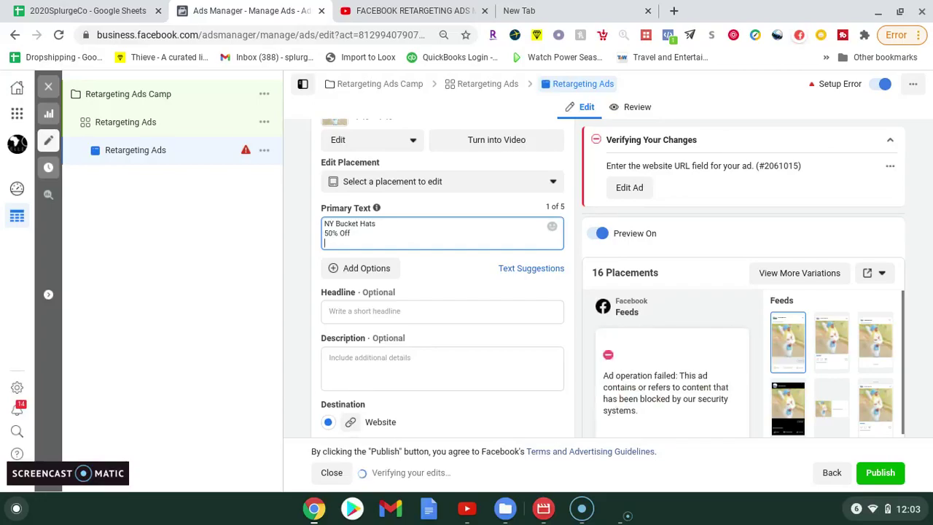
{"action": "key", "text": "Return"}
{"action": "type", "text": "CLick Lon"}
{"action": "key", "text": "BackSpace"}
{"action": "key", "text": "BackSpace"}
{"action": "type", "text": "ink ---"}
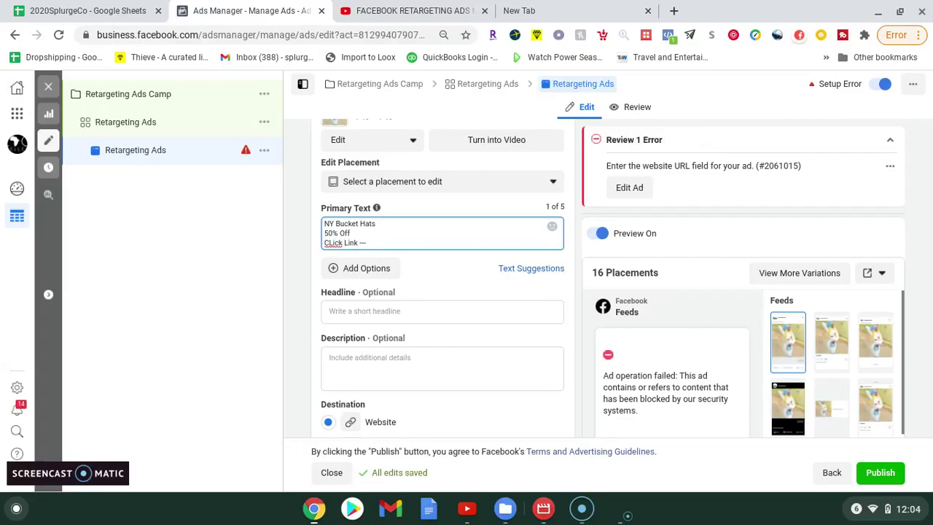
{"action": "type", "text": " xoxoxoxoxoxo"}
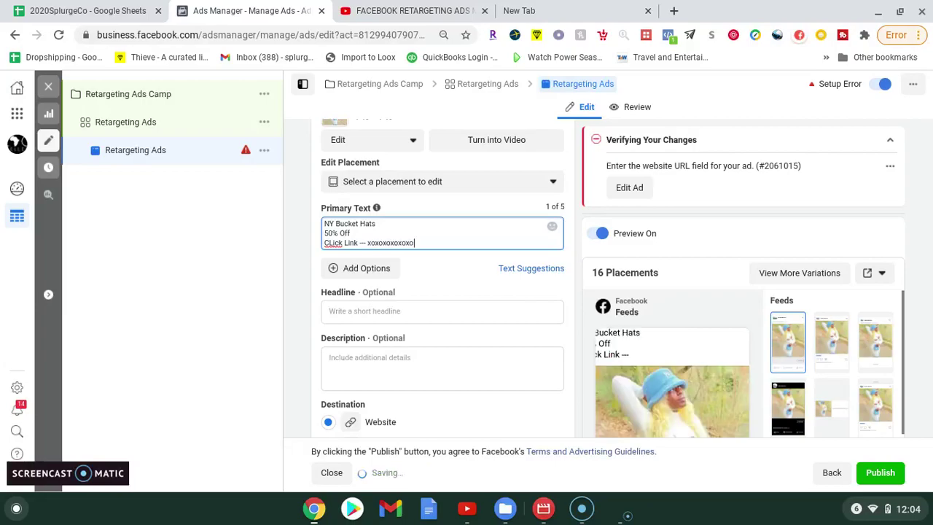
{"action": "type", "text": "xoxo"}
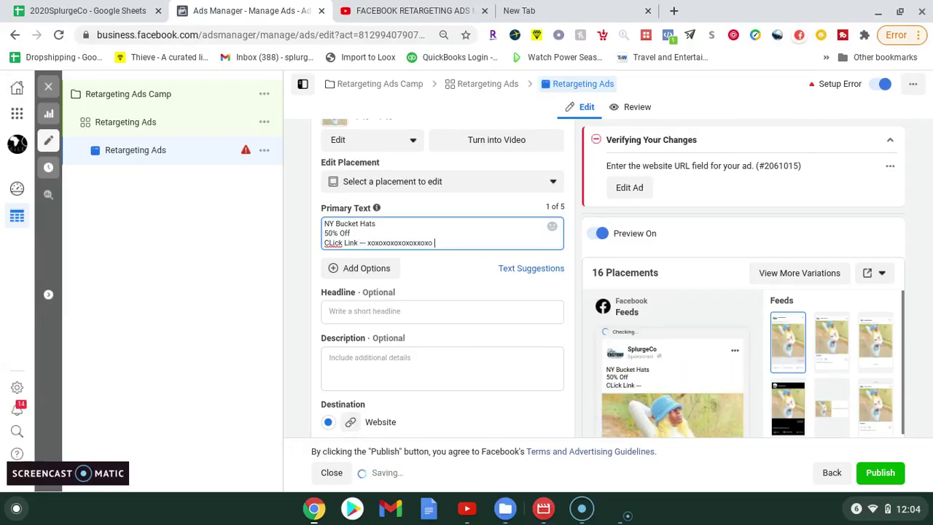
Insert "To Purchase" after "CLick Link" in the third line of the primary text.
{"action": "left_click", "coordinate": [358, 242]}
{"action": "type", "text": "T"}
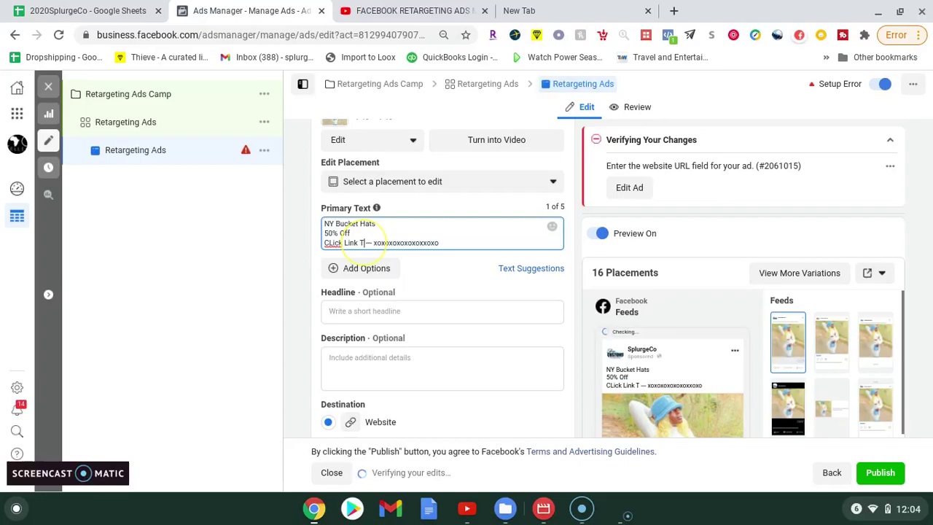
{"action": "type", "text": "o Purc"}
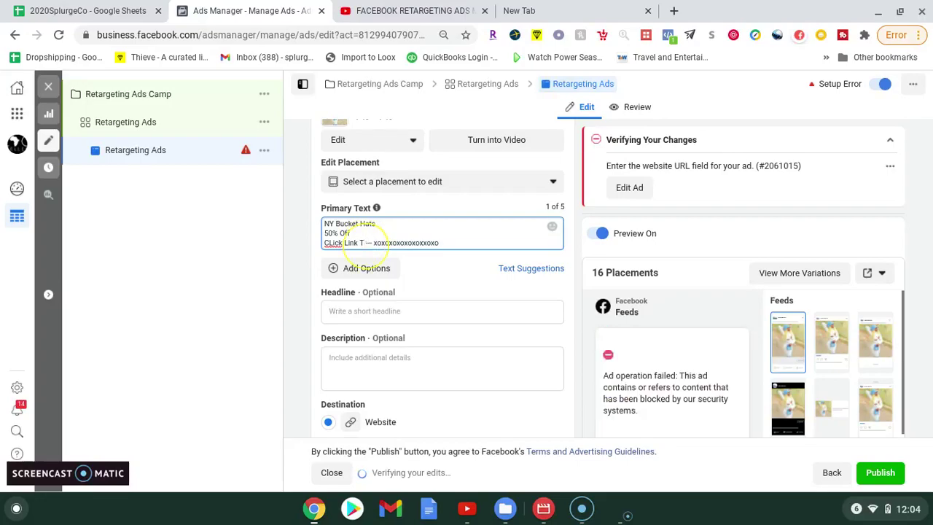
{"action": "type", "text": "hase"}
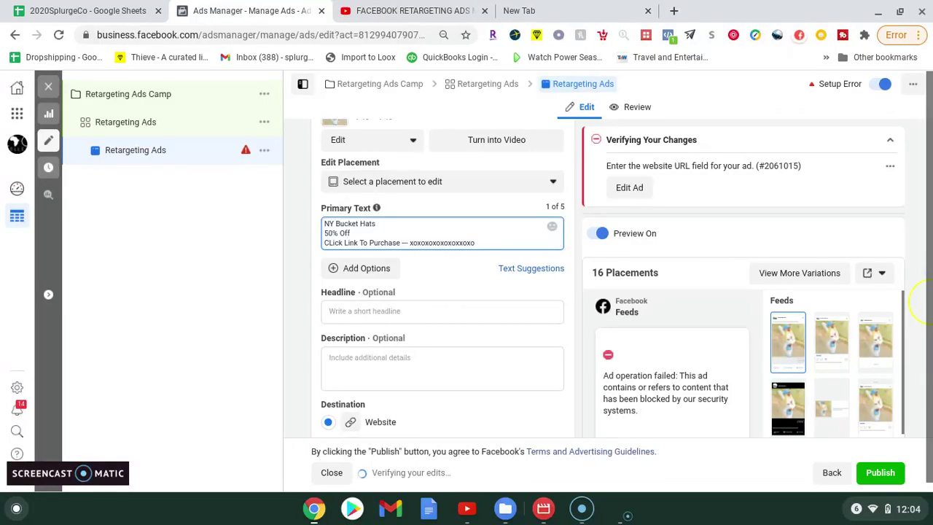
Review the headline, description, destination, website URL and display link fields of the ad creative.
{"action": "scroll", "coordinate": [926, 300], "scroll_direction": "down", "scroll_amount": 1}
{"action": "left_click", "coordinate": [917, 254]}
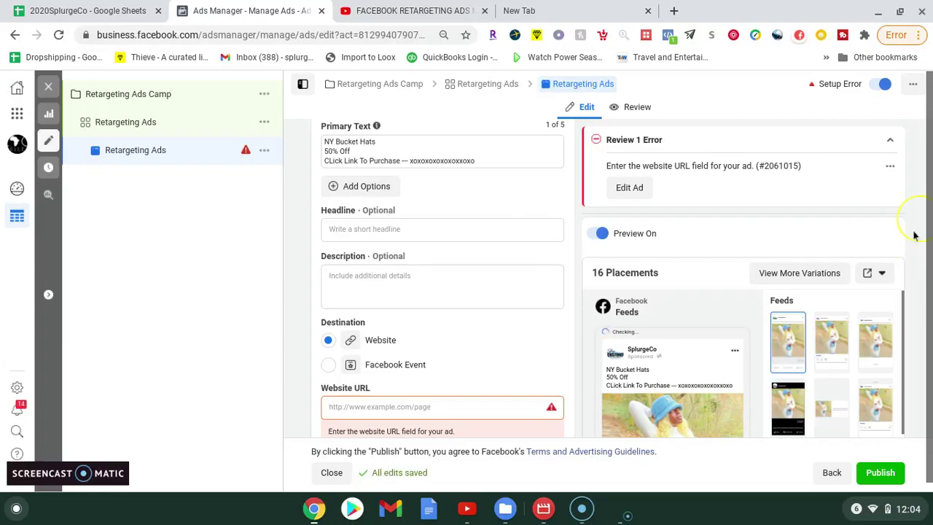
{"action": "scroll", "coordinate": [913, 231], "scroll_direction": "down", "scroll_amount": 1}
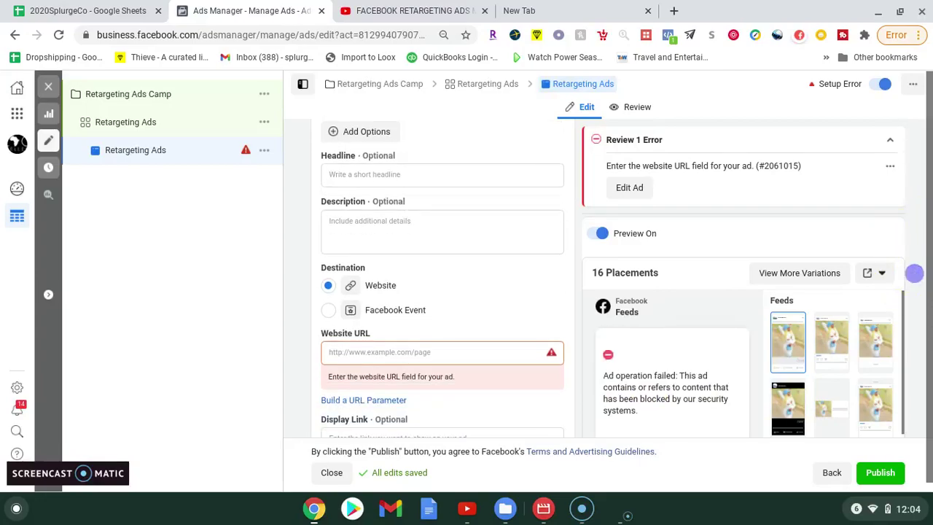
{"action": "scroll", "coordinate": [916, 277], "scroll_direction": "down", "scroll_amount": 1}
{"action": "scroll", "coordinate": [915, 278], "scroll_direction": "up", "scroll_amount": 1}
{"action": "scroll", "coordinate": [916, 277], "scroll_direction": "up", "scroll_amount": 1}
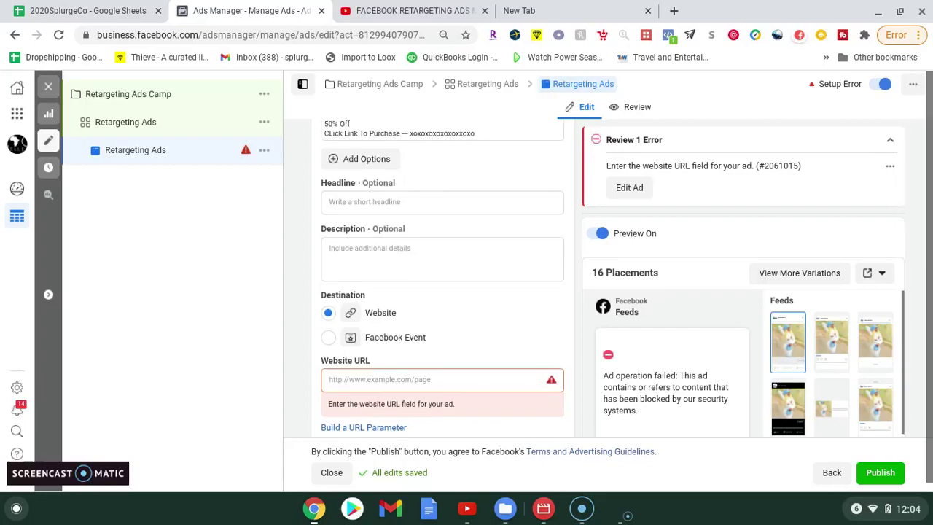
{"action": "scroll", "coordinate": [915, 278], "scroll_direction": "up", "scroll_amount": 1}
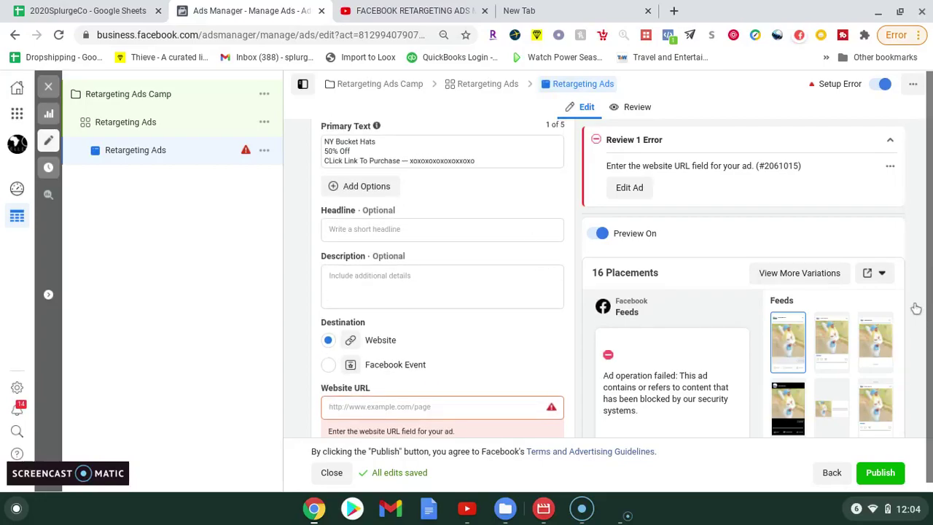
{"action": "scroll", "coordinate": [916, 309], "scroll_direction": "down", "scroll_amount": 5}
{"action": "scroll", "coordinate": [916, 308], "scroll_direction": "up", "scroll_amount": 3}
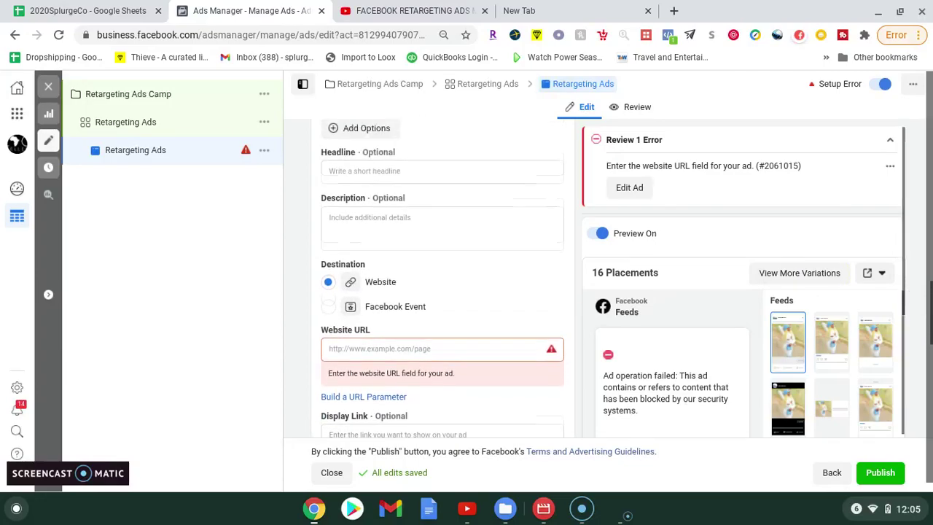
{"action": "scroll", "coordinate": [915, 308], "scroll_direction": "up", "scroll_amount": 2}
Set the ad's headline to "LIMITED STOCK".
{"action": "left_click", "coordinate": [474, 230]}
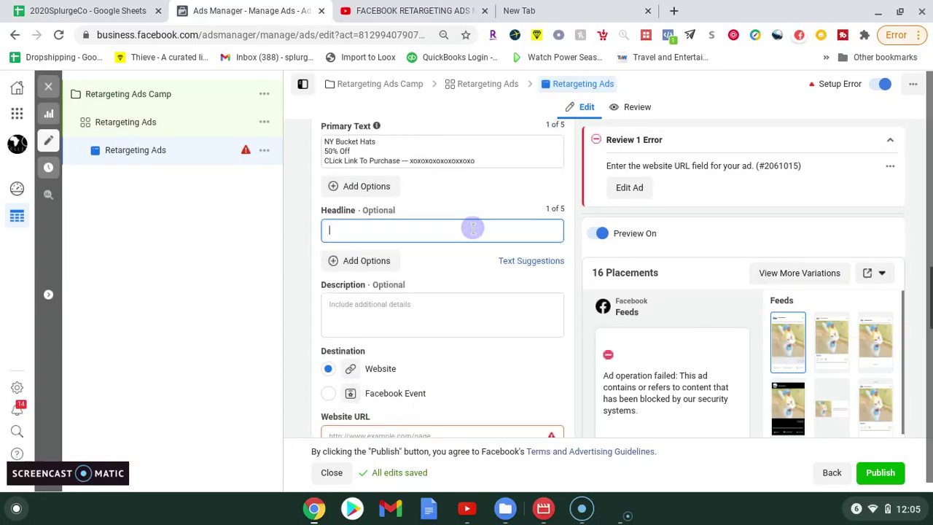
{"action": "type", "text": "LIMITED STOCK"}
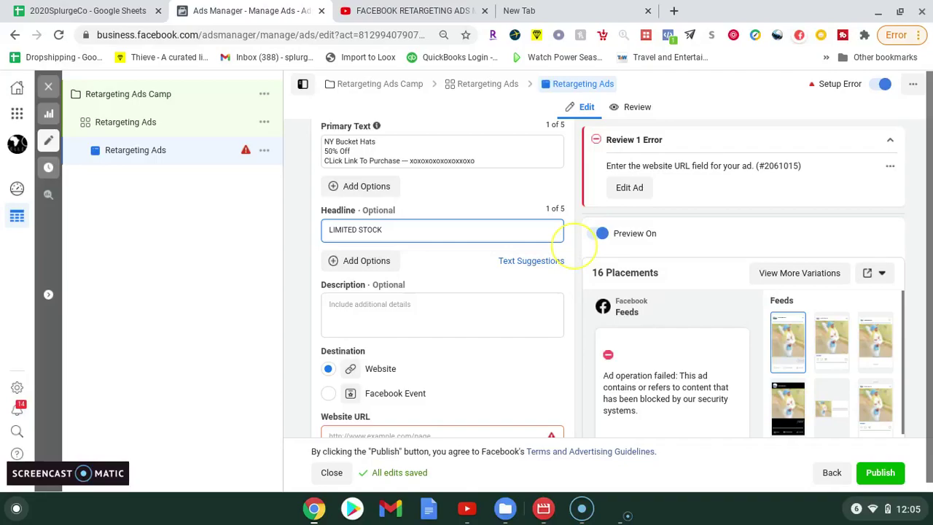
{"action": "left_click", "coordinate": [572, 245]}
{"action": "scroll", "coordinate": [572, 246], "scroll_direction": "down", "scroll_amount": 2}
{"action": "scroll", "coordinate": [572, 245], "scroll_direction": "up", "scroll_amount": 1}
{"action": "left_click", "coordinate": [900, 294]}
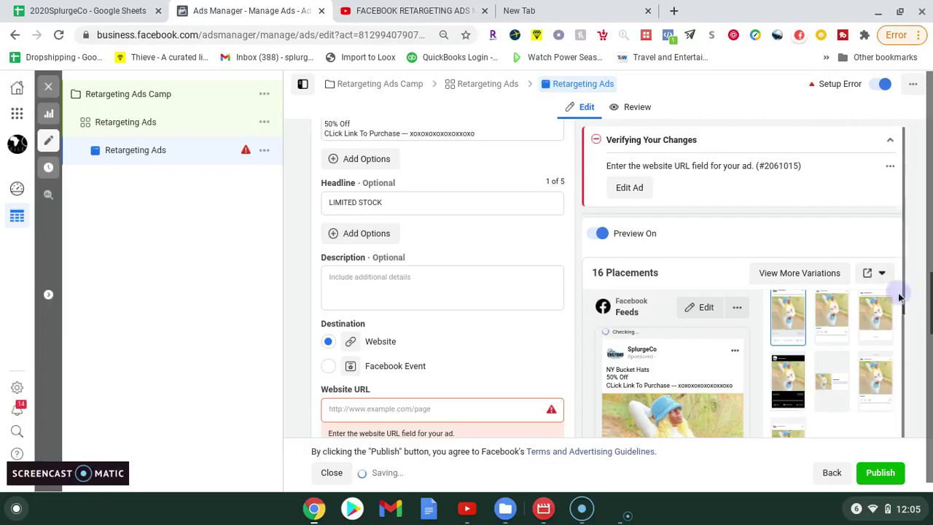